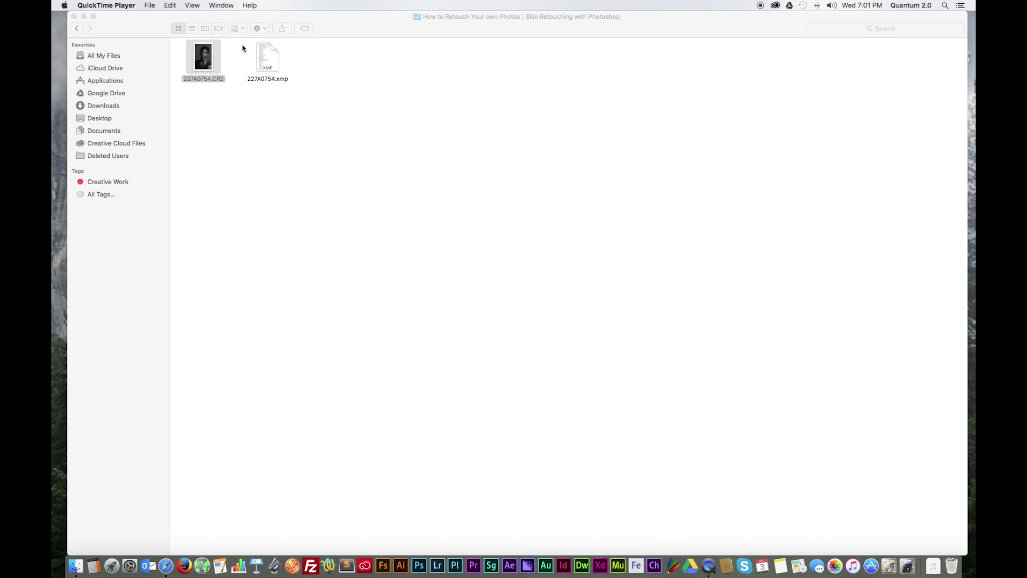
- Preview the raw photo 227A0754.CR2 and open it in Photoshop CC
click(204, 59)
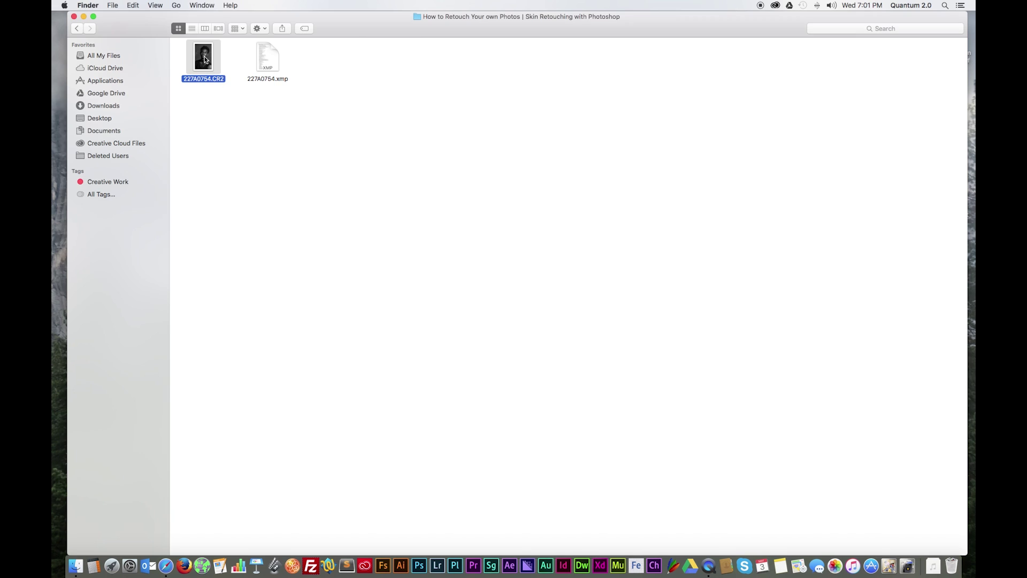
key(space)
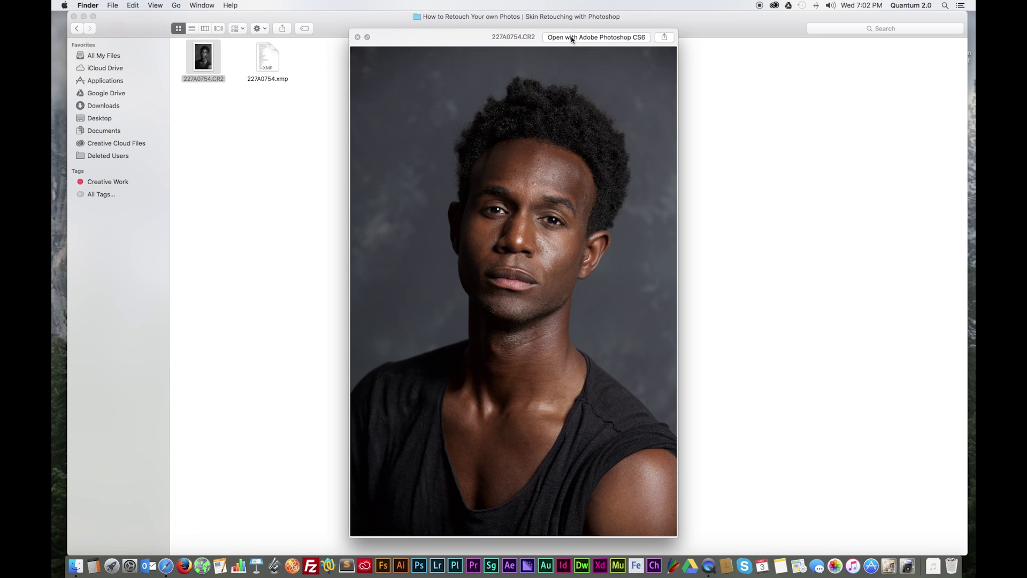
click(358, 37)
drag(206, 56, 423, 567)
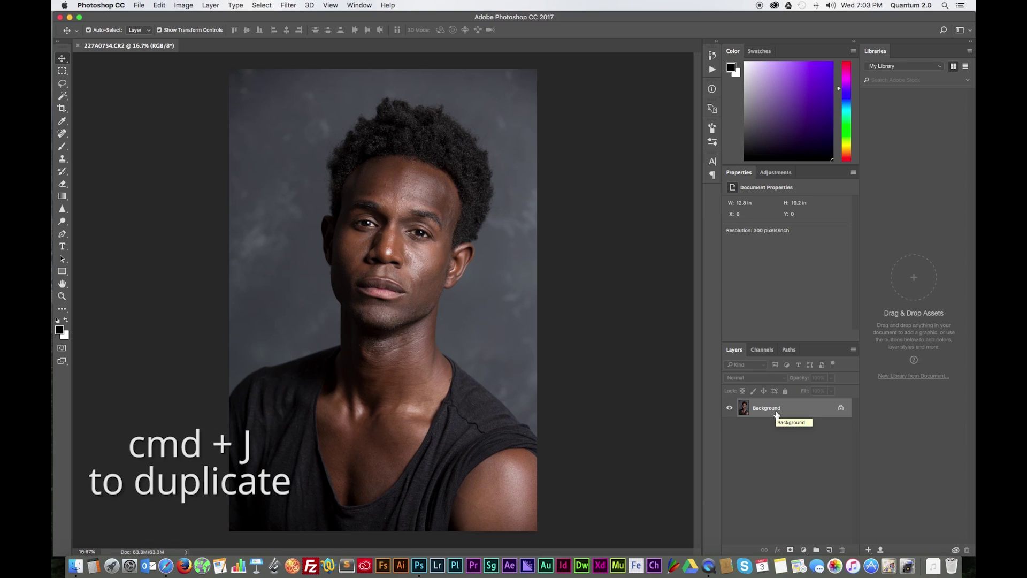
- Duplicate the Background layer twice, naming the lower copy Low Frequency and the upper copy High Frequency
key(super+j)
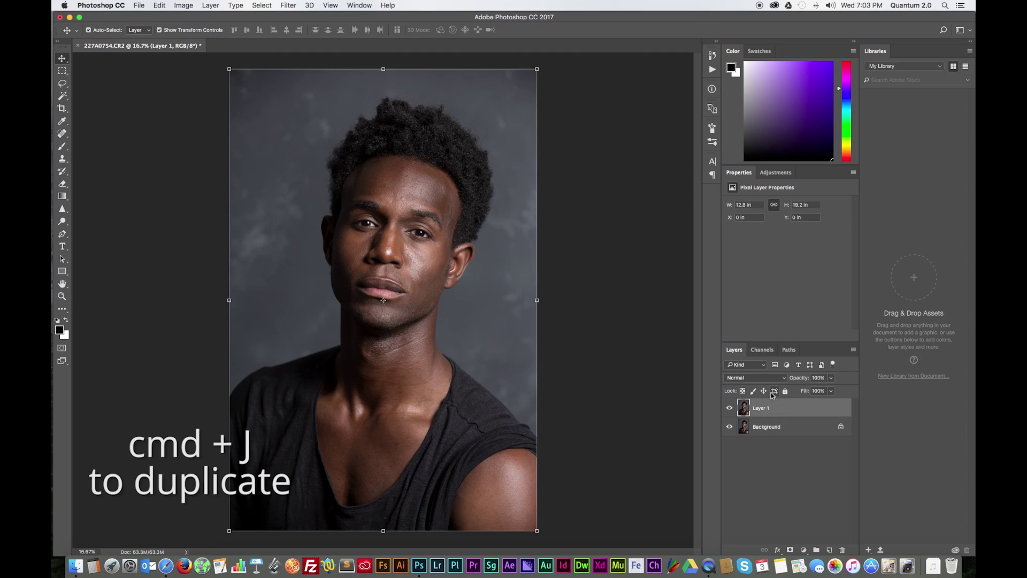
key(super+j)
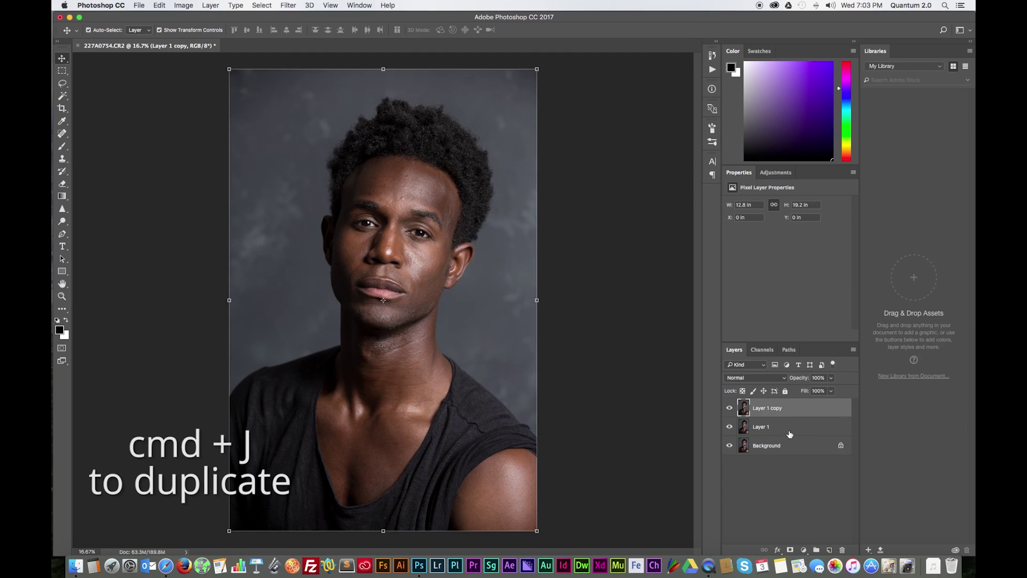
double_click(762, 427)
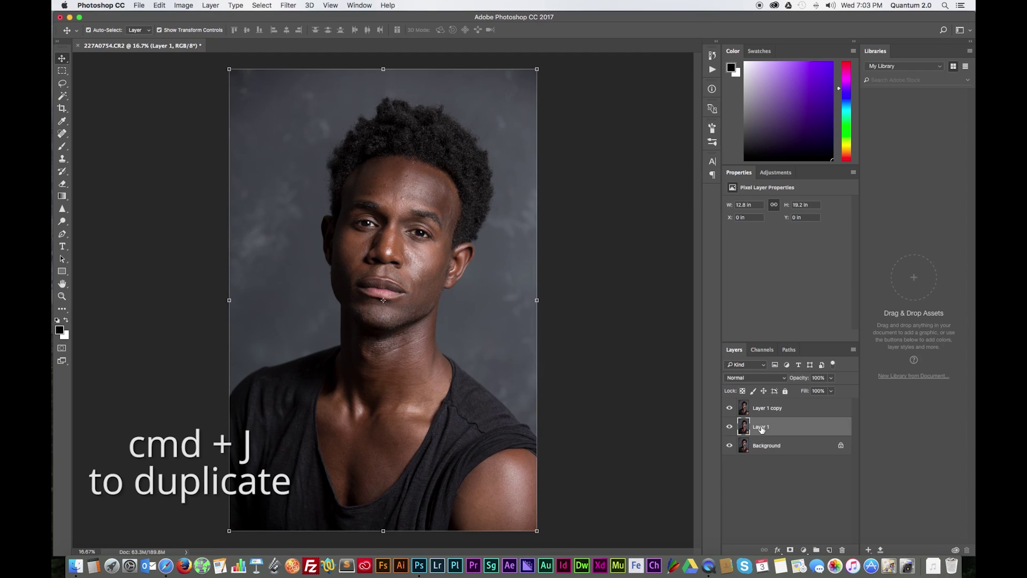
text(L)
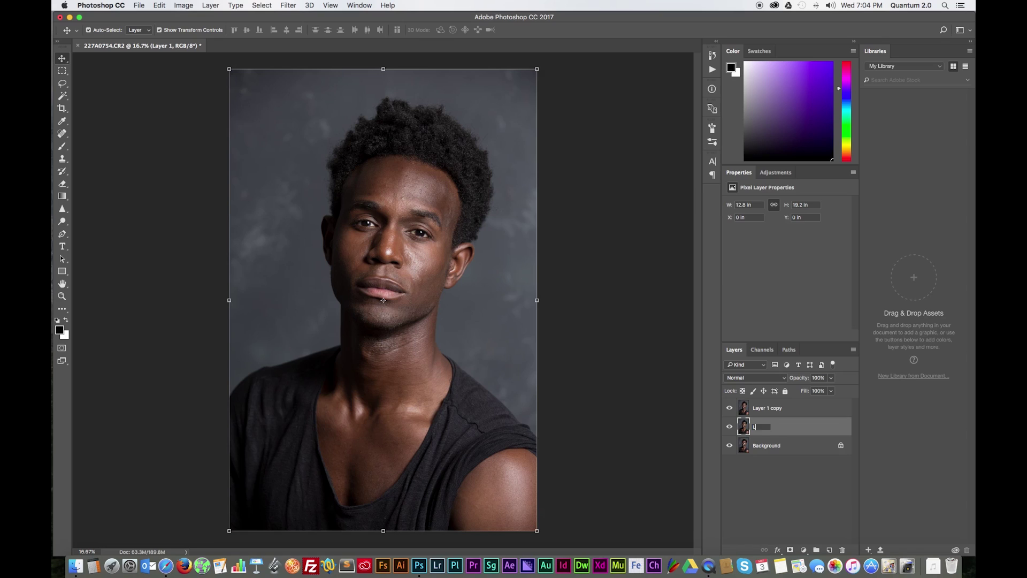
text(ow Frequency)
double_click(771, 409)
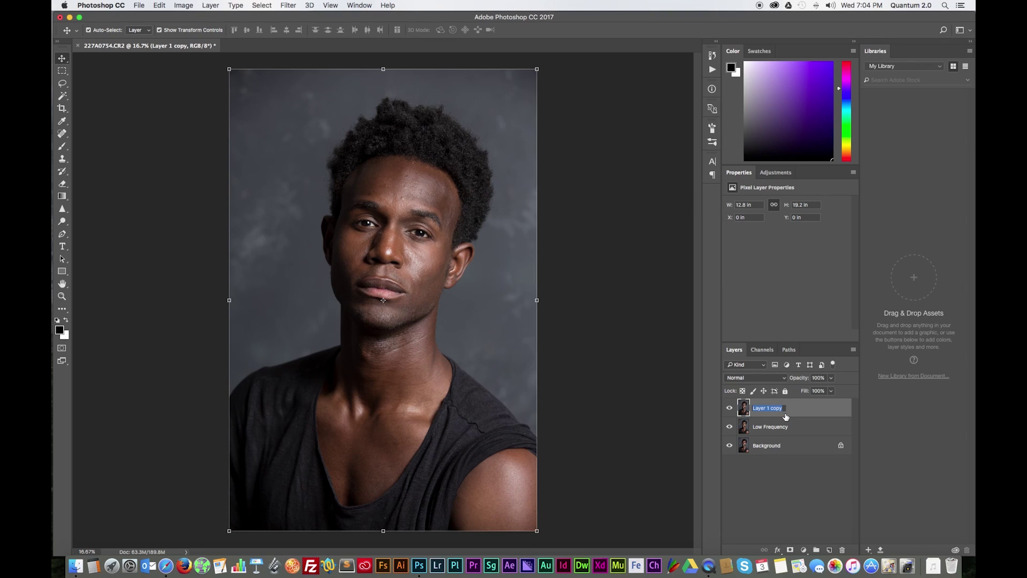
text(High Frequency)
key(Return)
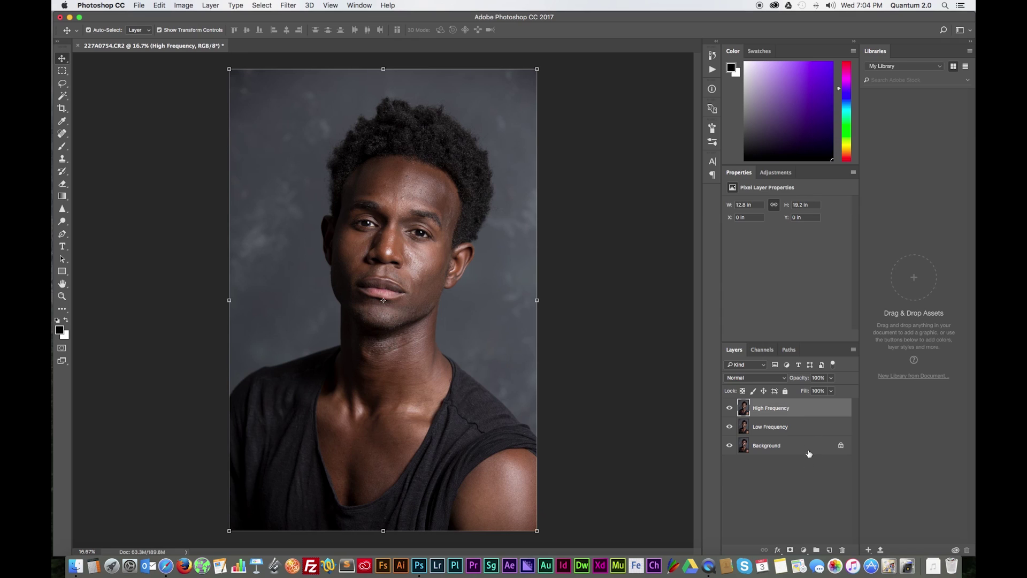
- Apply a Gaussian Blur with a reduced radius to the Low Frequency layer, checking the face in the filter preview
click(805, 428)
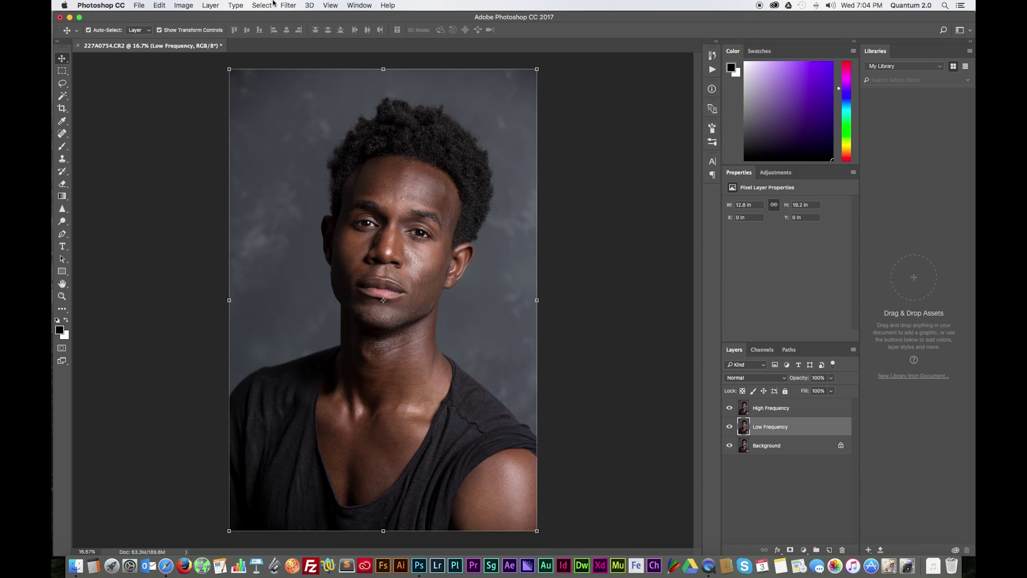
click(289, 5)
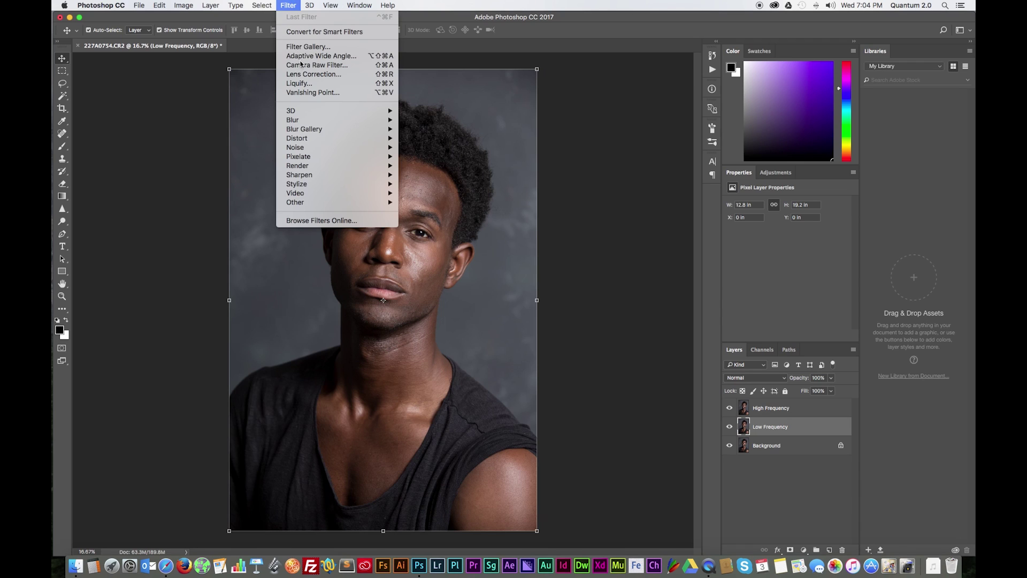
mouse_move(402, 124)
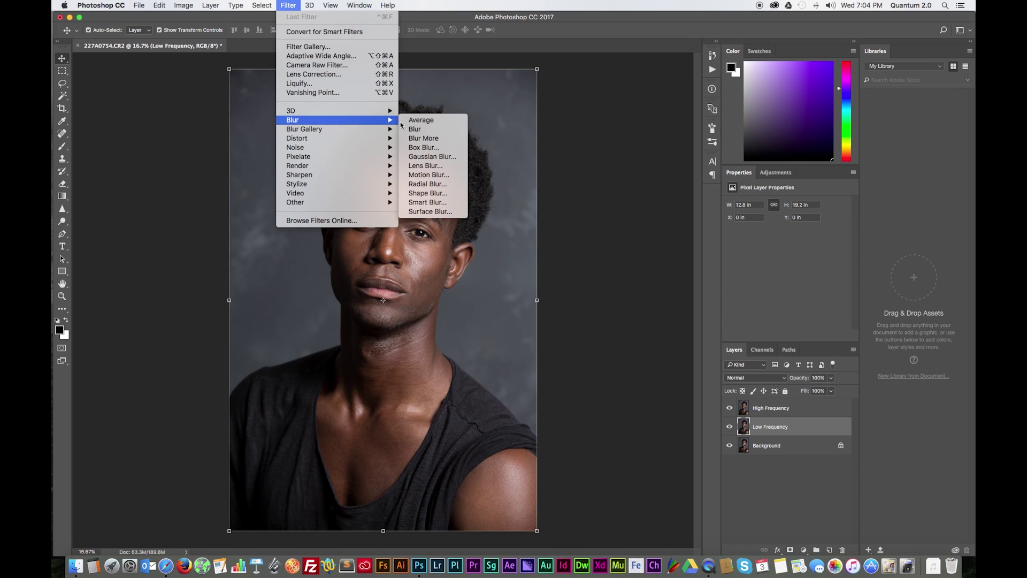
click(436, 157)
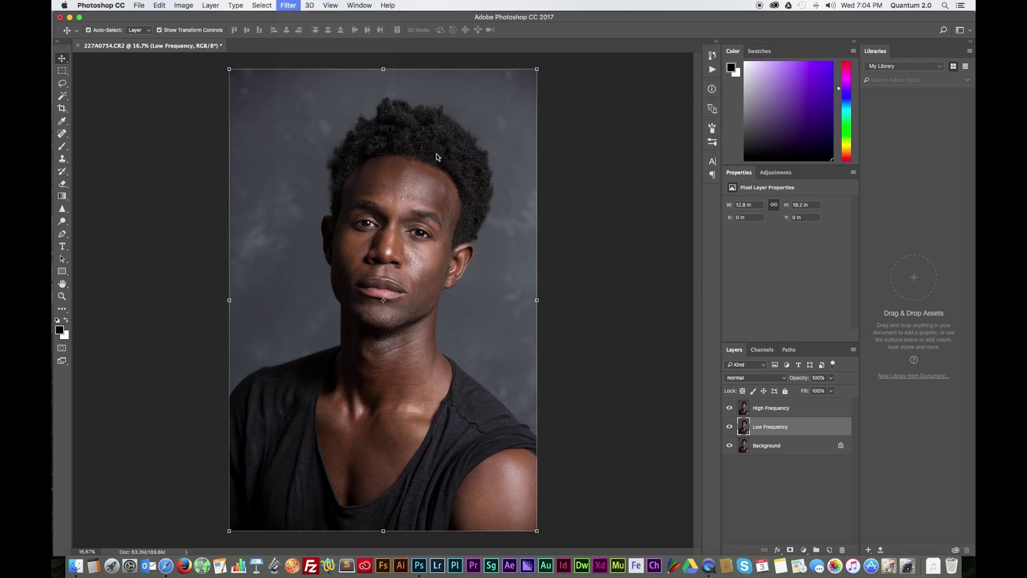
click(637, 217)
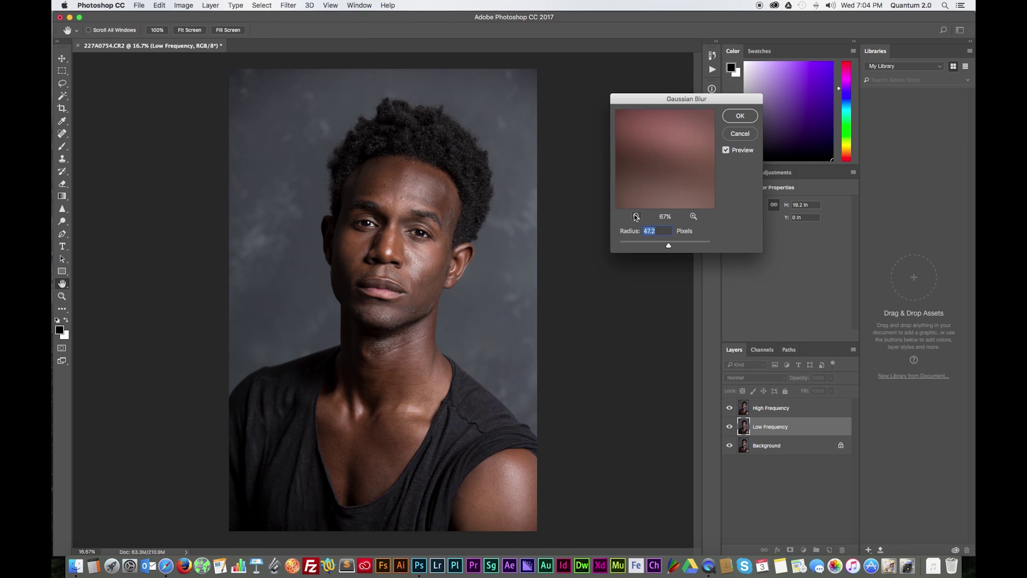
click(636, 217)
click(636, 216)
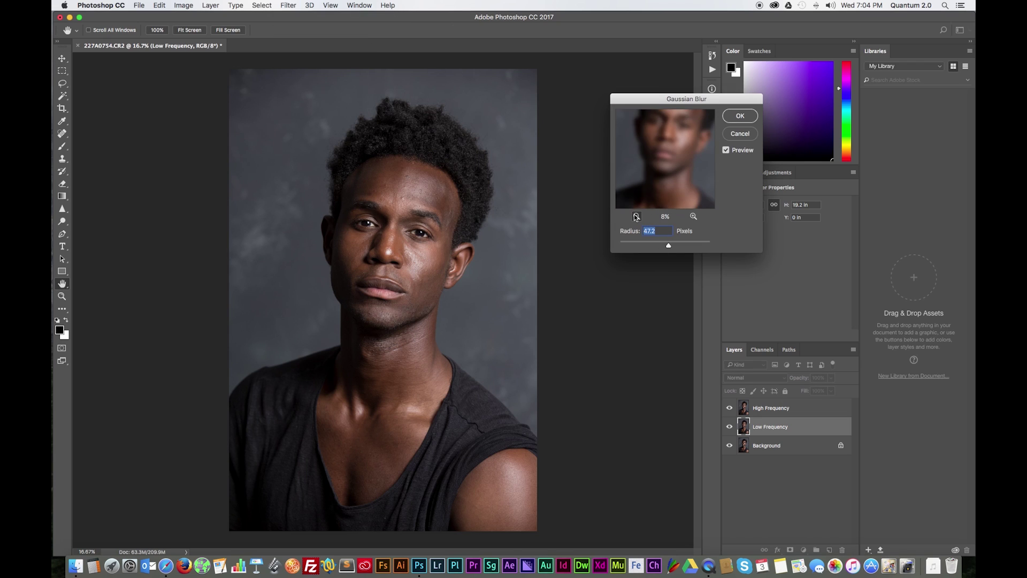
click(669, 155)
click(673, 152)
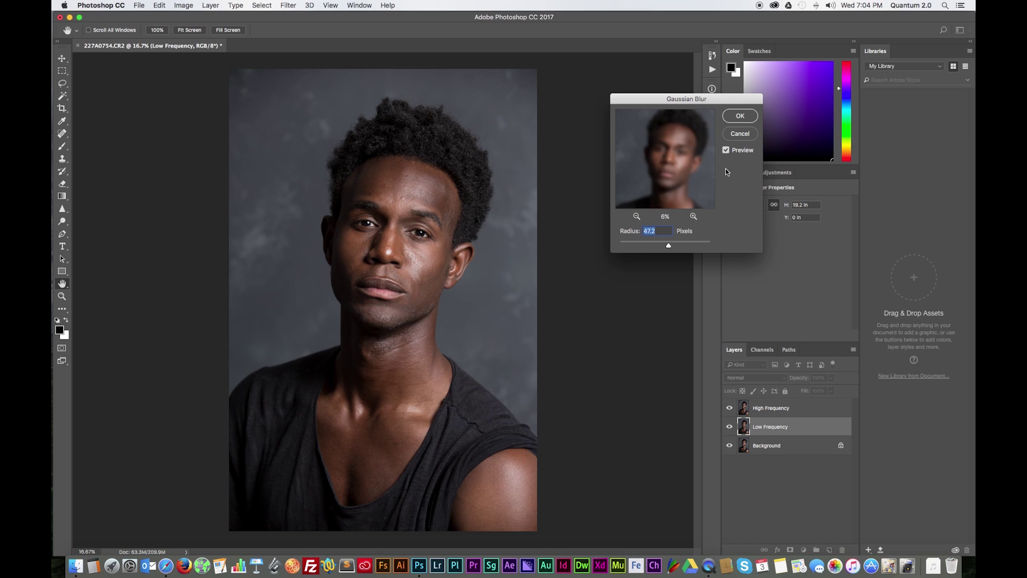
click(647, 244)
drag(658, 245, 658, 246)
click(741, 116)
key(v)
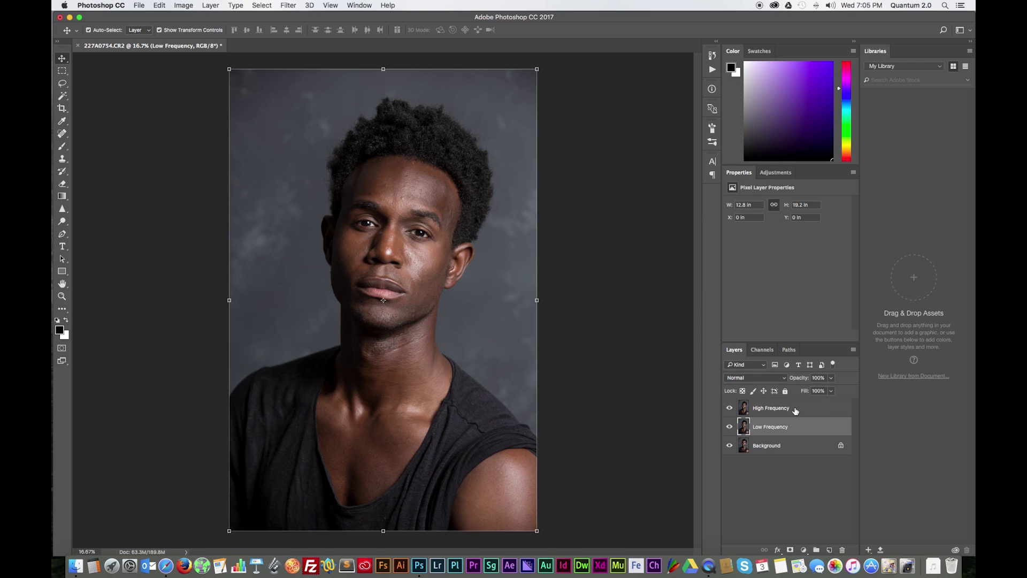
- Run Apply Image on the High Frequency layer with Low Frequency as source layer, Subtract blending, scale 2 and offset 128
click(796, 410)
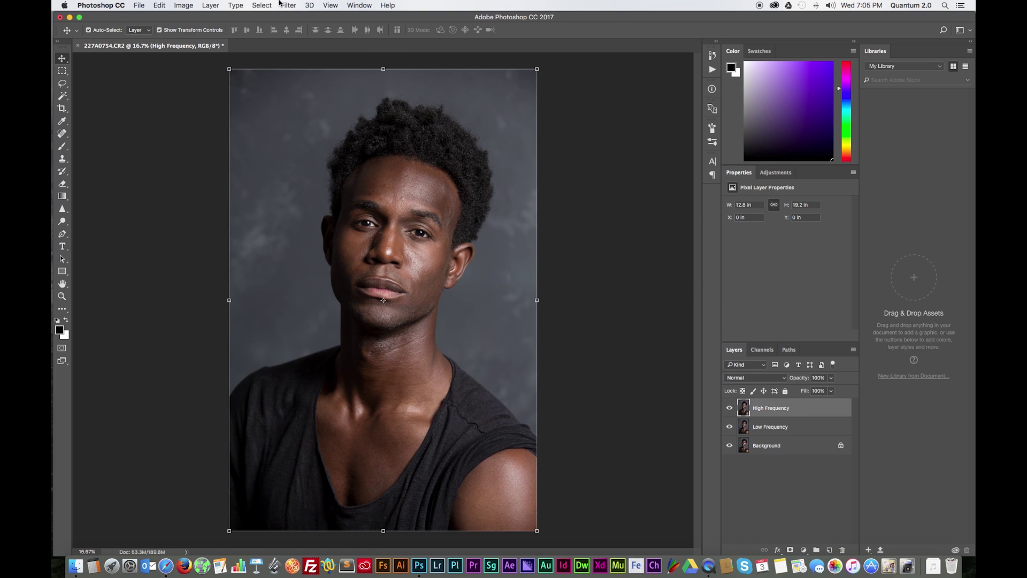
click(188, 5)
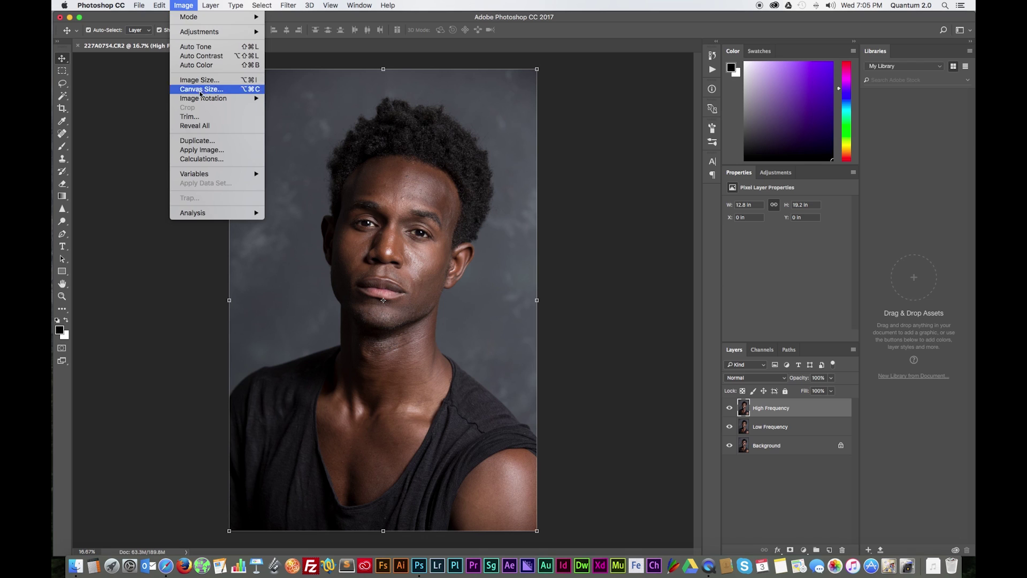
click(205, 154)
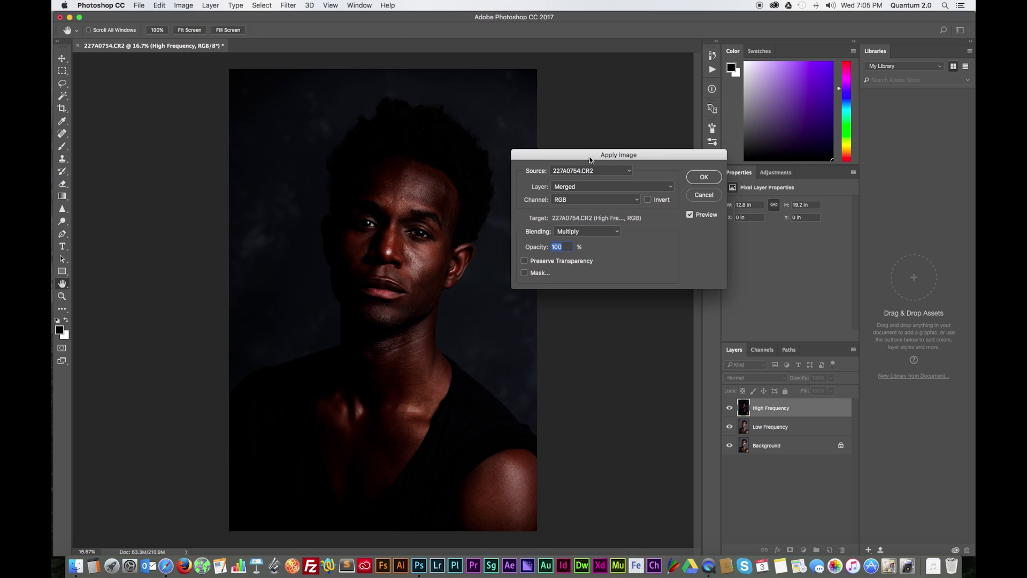
drag(591, 159, 532, 98)
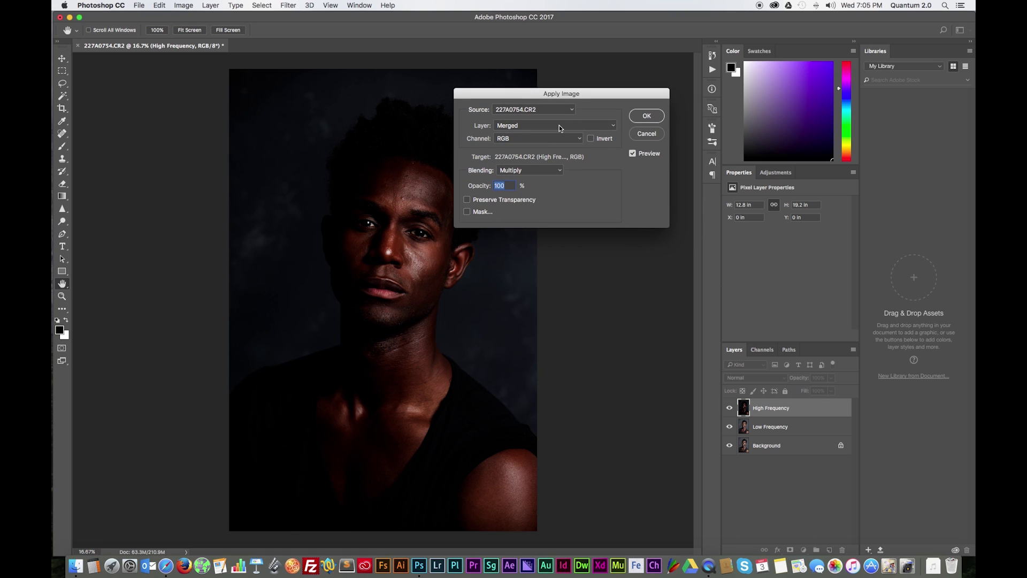
click(560, 125)
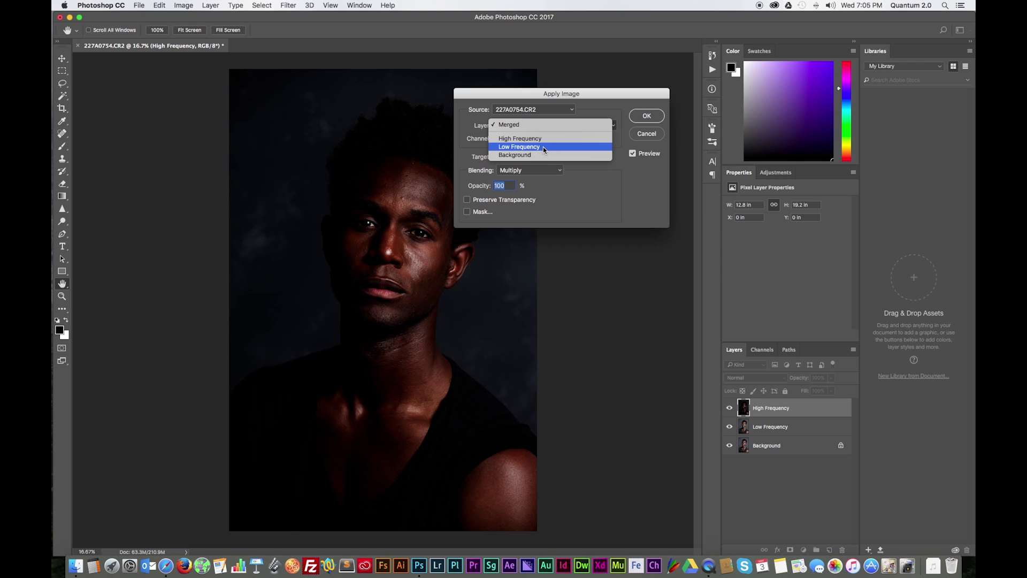
click(543, 147)
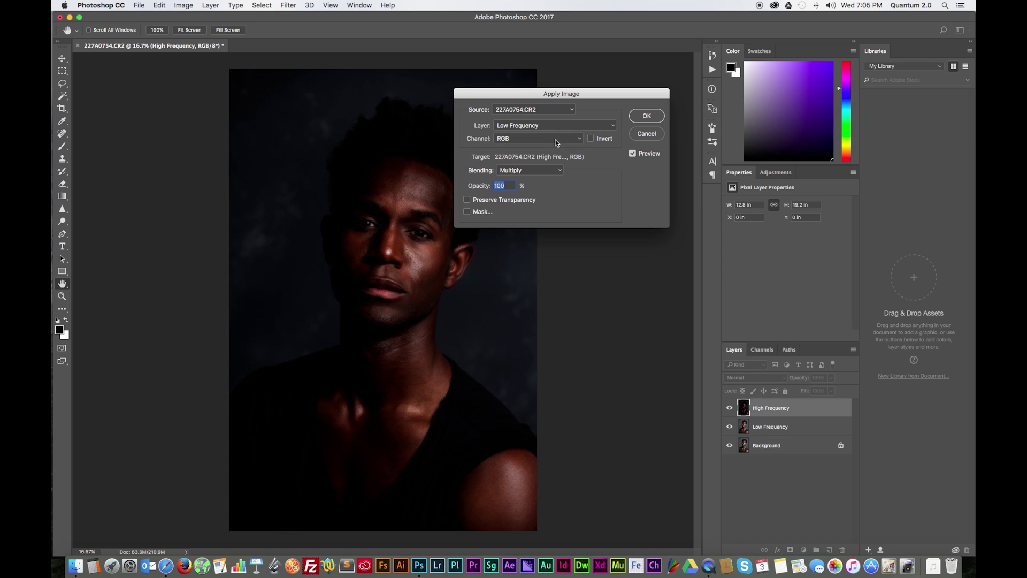
click(540, 170)
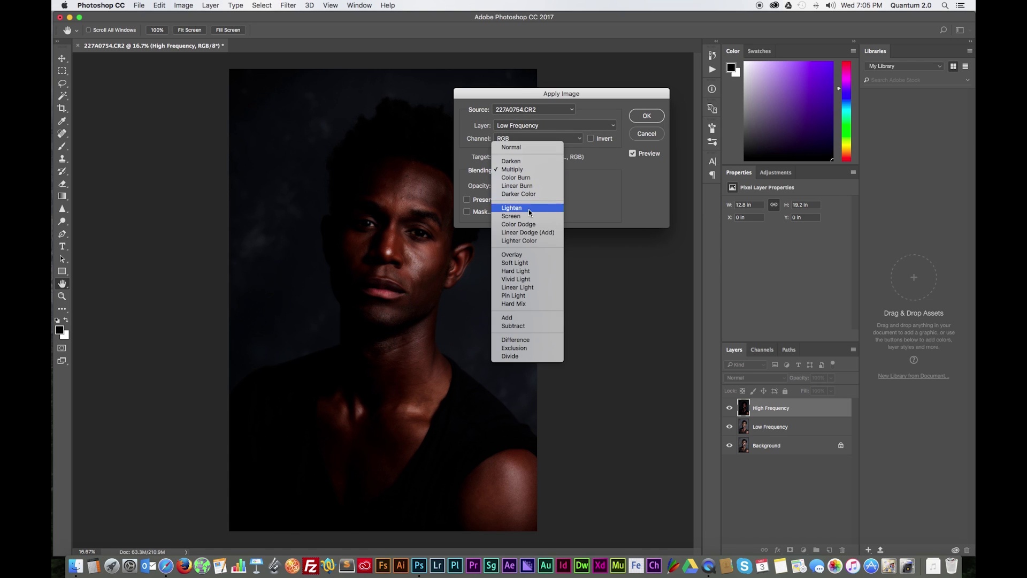
click(518, 327)
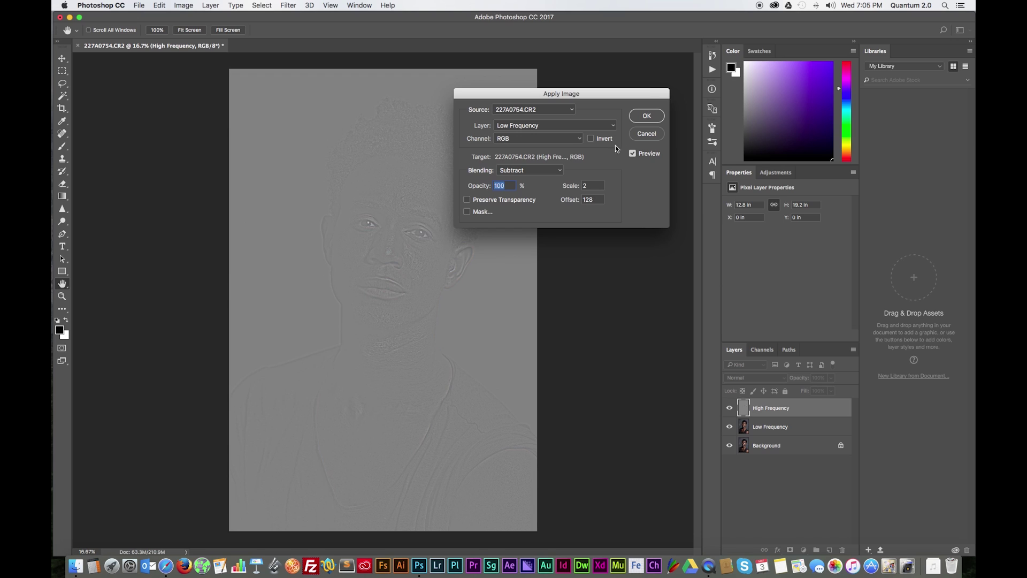
click(647, 114)
key(v)
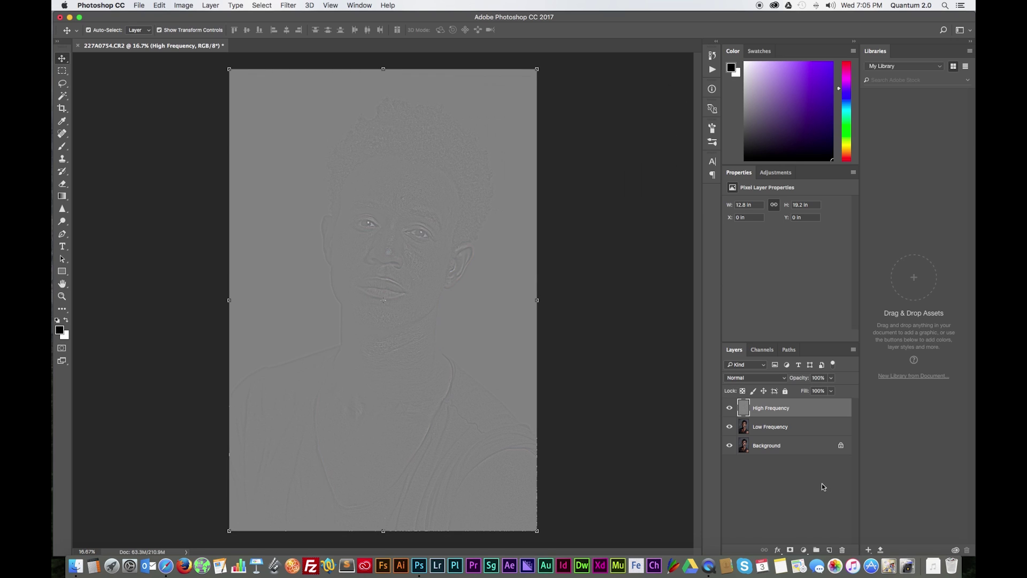
- Set the High Frequency layer's blend mode to Linear Light
click(781, 379)
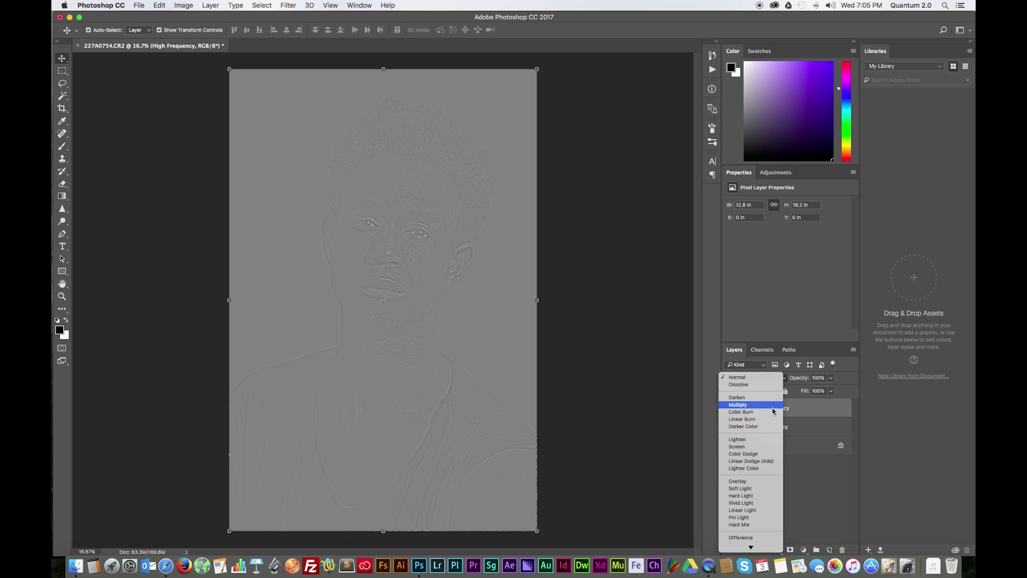
scroll(756, 487, down, 2)
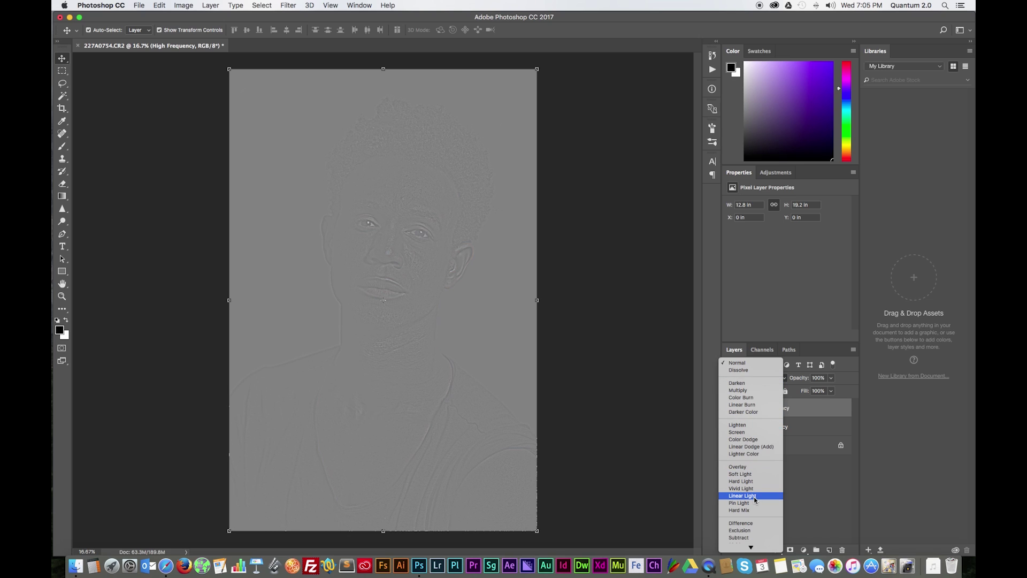
click(755, 497)
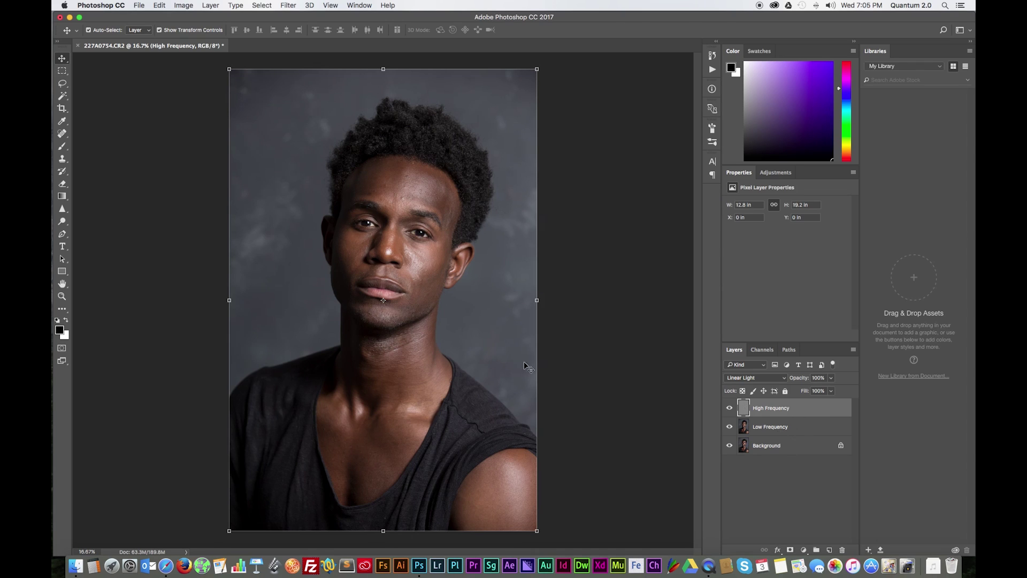
- Select the forehead skin on the Low Frequency layer with the Lasso tool, using a 27 px feather
click(778, 430)
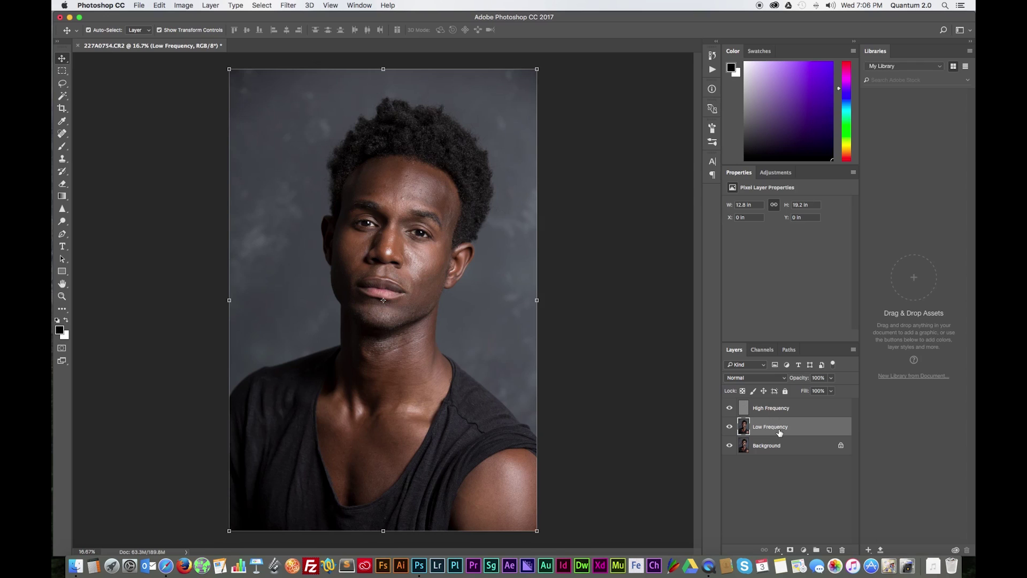
click(62, 84)
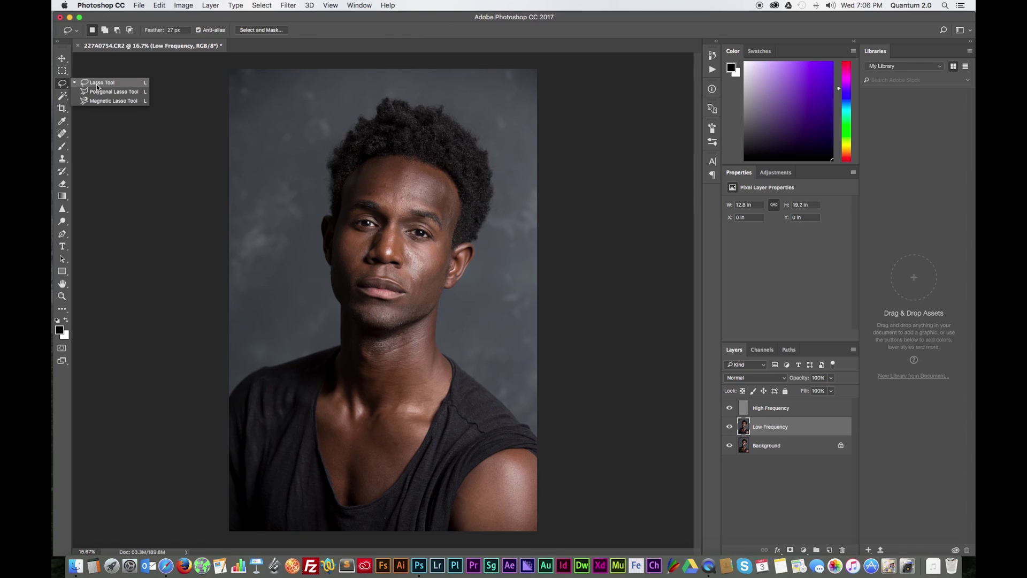
click(99, 85)
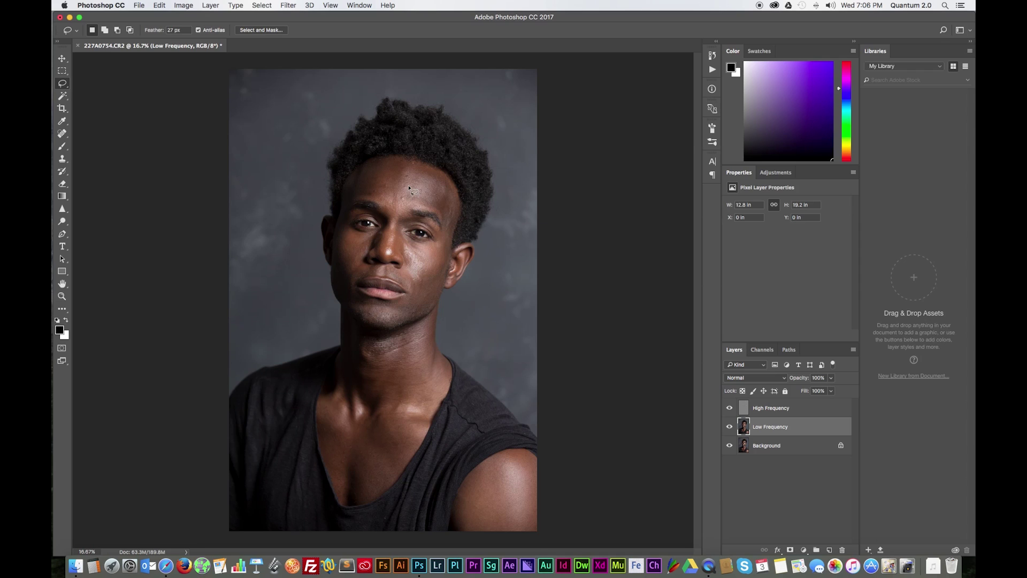
scroll(409, 188, up, 2)
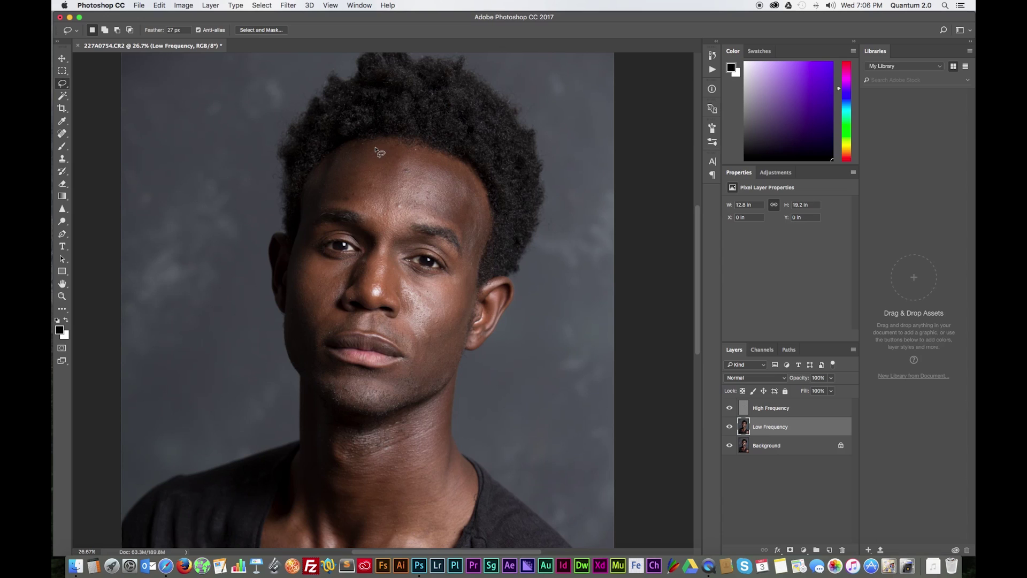
mouse_move(375, 148)
mouse_down()
mouse_move(344, 149)
mouse_move(319, 173)
mouse_move(318, 199)
mouse_move(361, 208)
mouse_move(386, 228)
mouse_move(448, 222)
mouse_move(473, 248)
mouse_move(484, 223)
mouse_move(475, 185)
mouse_move(456, 166)
mouse_move(375, 147)
mouse_up()
- Apply a Gaussian Blur with a radius of about 30 pixels to the selected forehead skin, then clear the selection
click(290, 6)
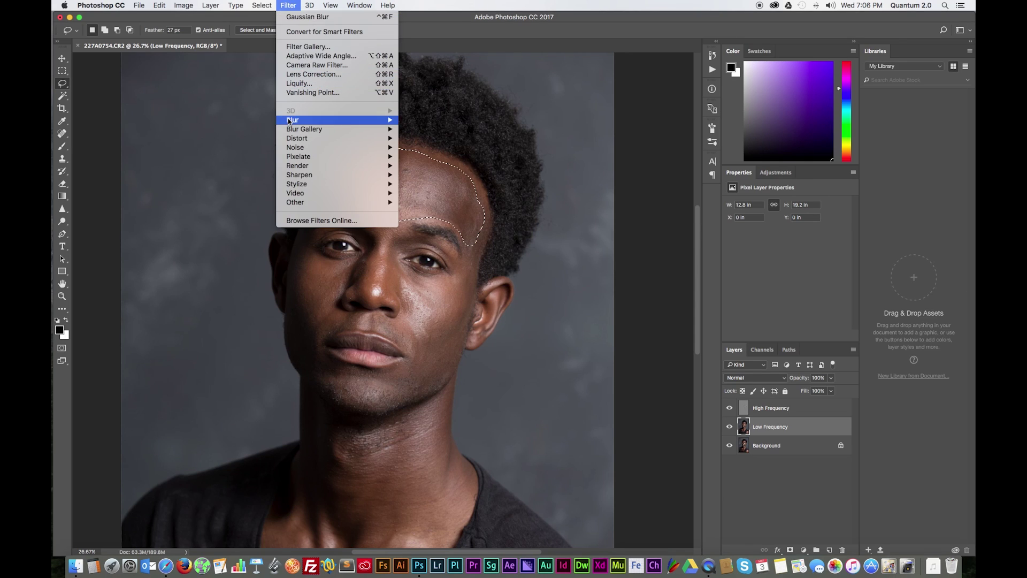
mouse_move(391, 122)
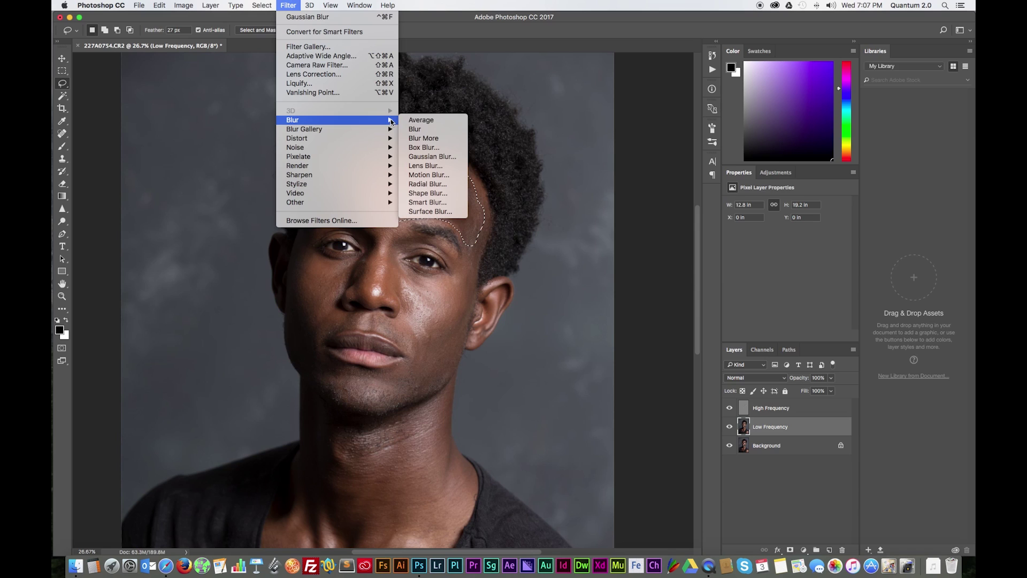
click(433, 157)
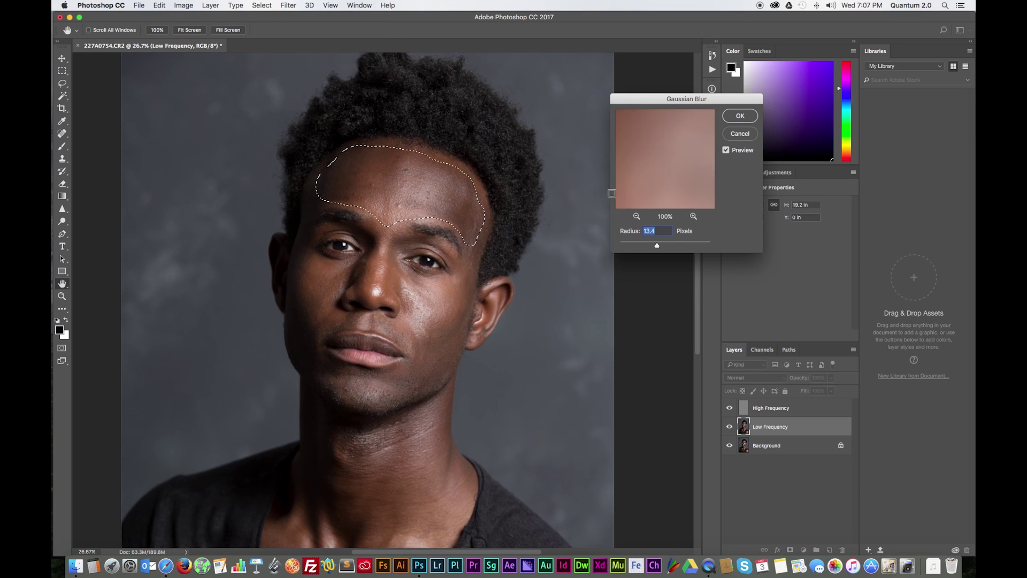
click(637, 216)
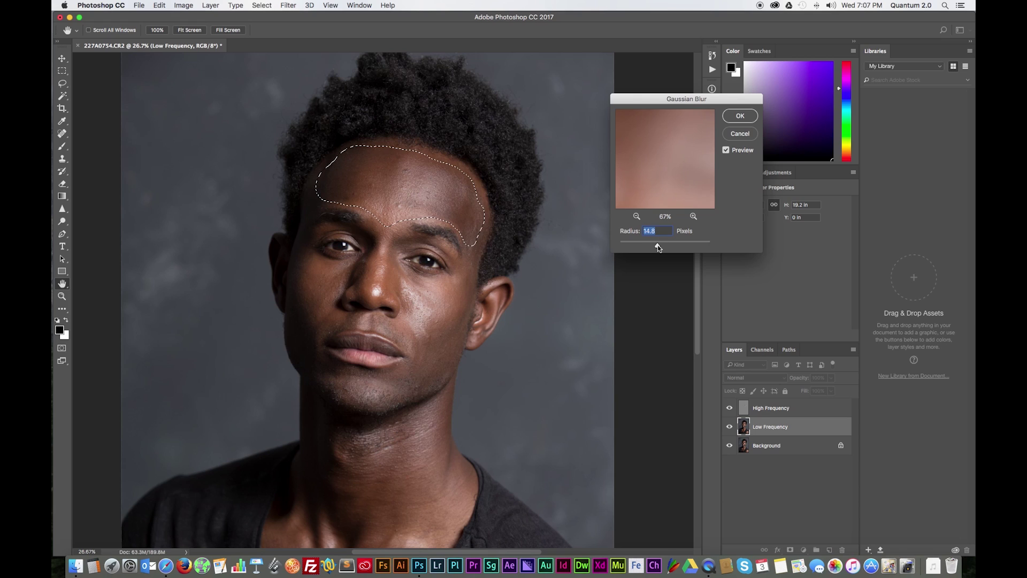
drag(658, 247, 679, 242)
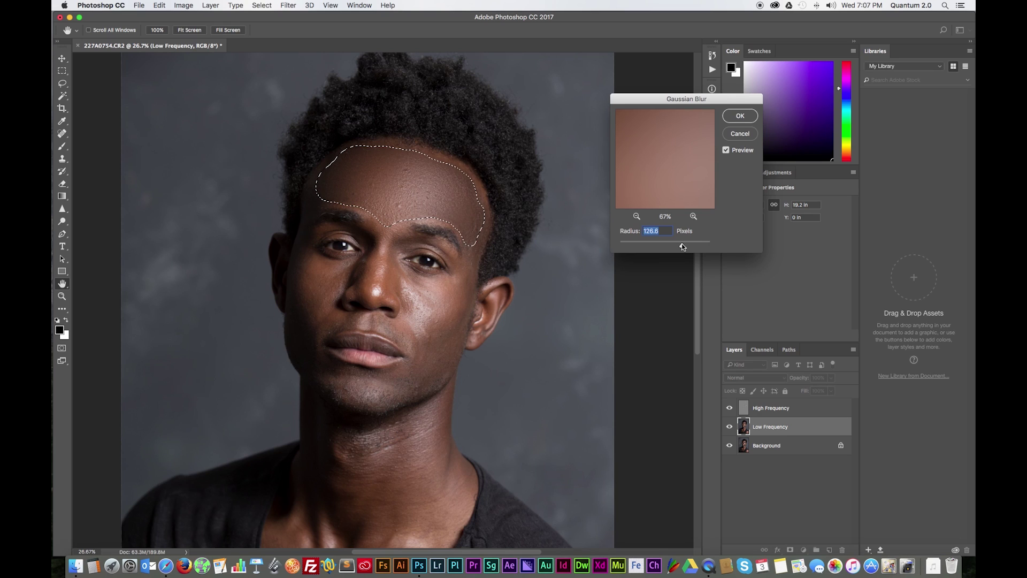
drag(683, 245, 694, 244)
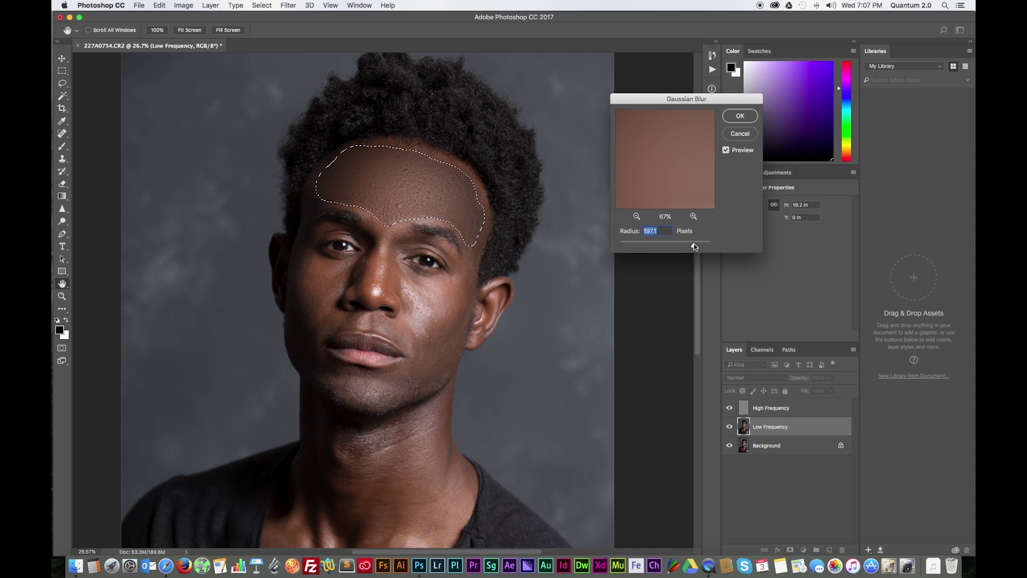
drag(692, 245, 668, 244)
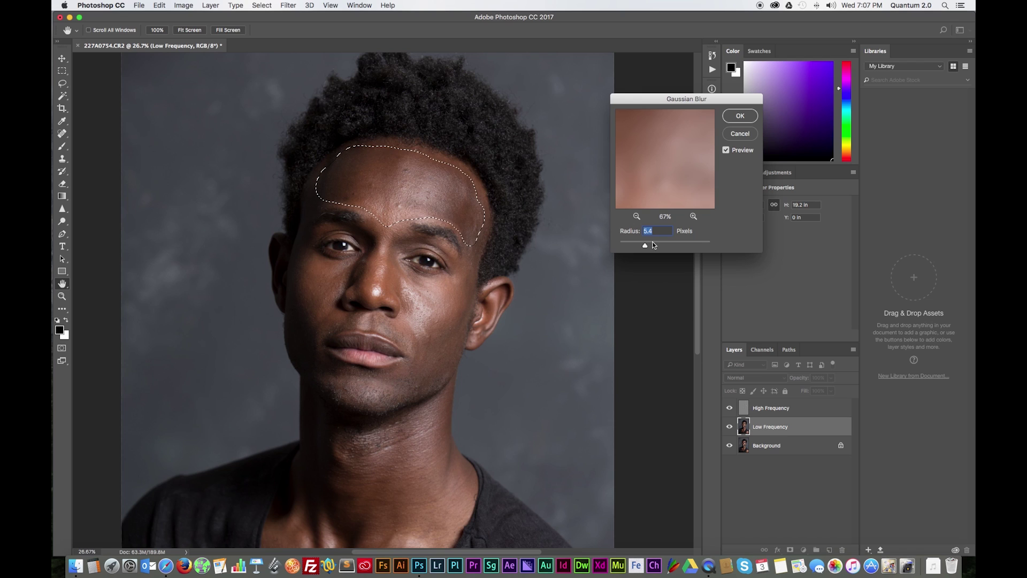
click(664, 246)
drag(664, 242, 669, 244)
drag(665, 245, 665, 246)
click(737, 116)
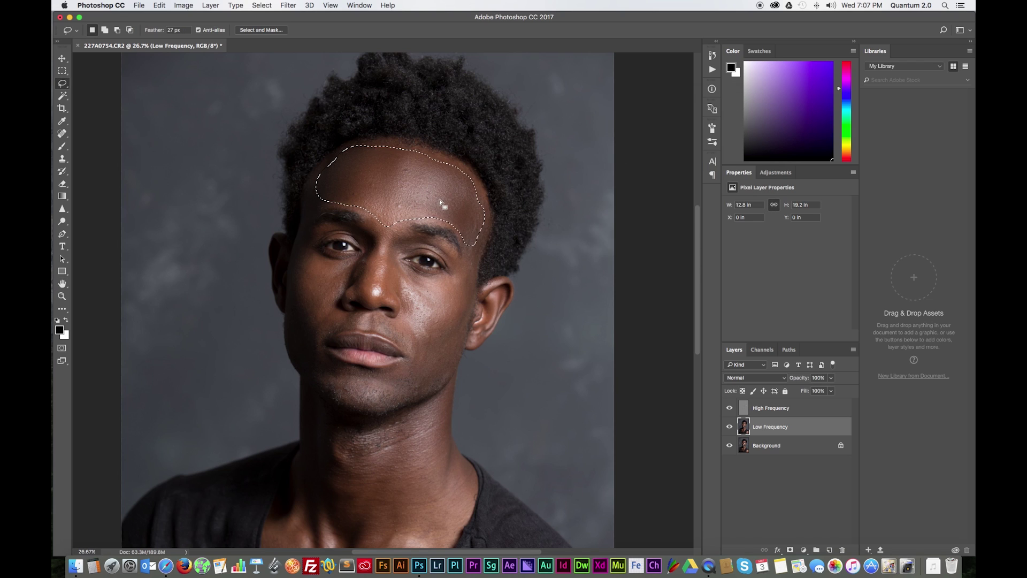
key(super+d)
- Lasso the brightly lit cheek, soften it with a 30.3-pixel Gaussian Blur, and clear the selection
mouse_move(405, 274)
mouse_down()
mouse_move(455, 292)
mouse_move(444, 341)
mouse_move(430, 356)
mouse_move(409, 326)
mouse_up()
drag(411, 274, 406, 274)
click(284, 4)
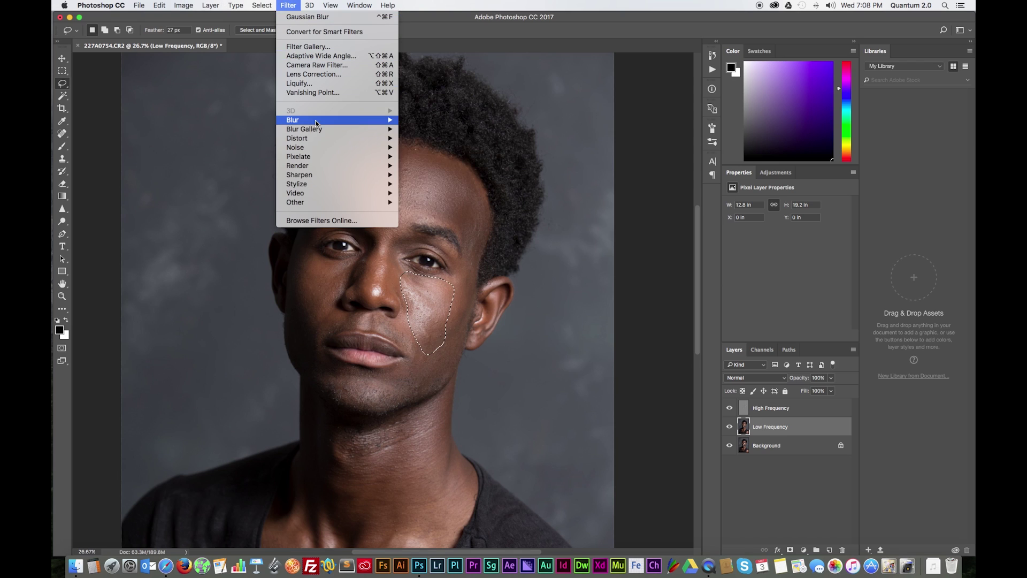
mouse_move(321, 120)
click(435, 156)
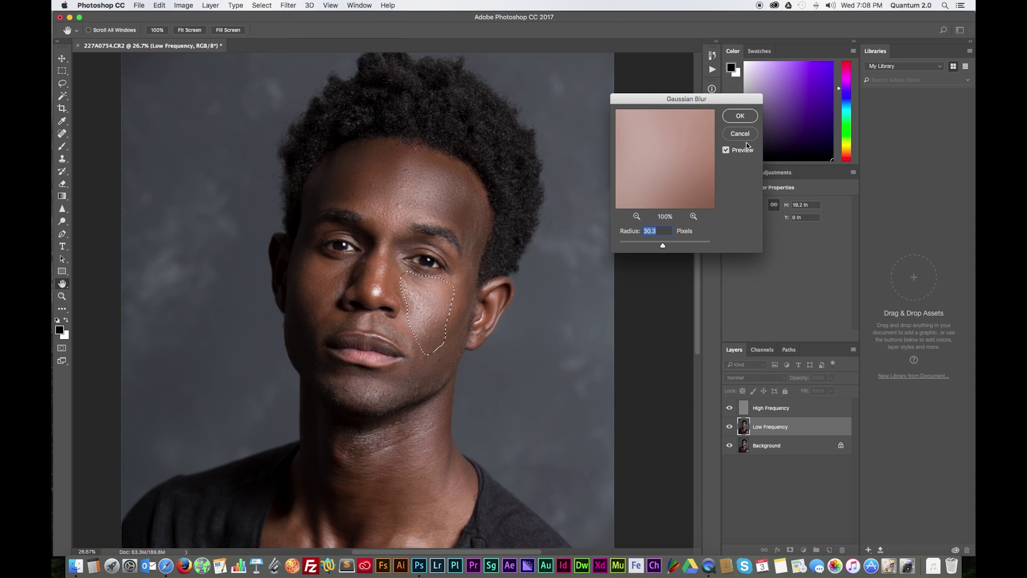
click(740, 117)
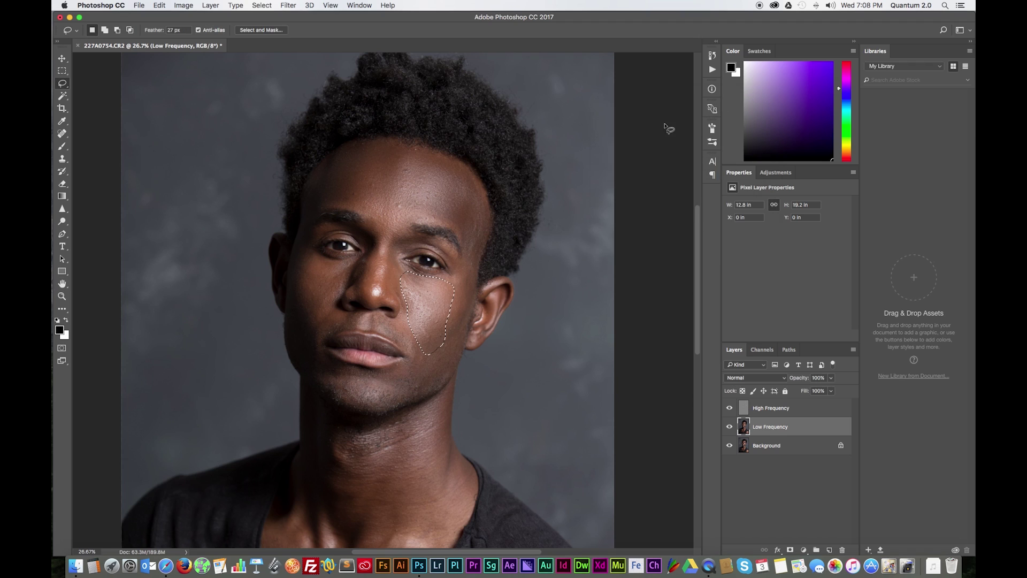
key(super+d)
- Lasso the shadowed cheek and apply a 30.3-pixel Gaussian Blur, then compare the result with the original Background layer
mouse_move(306, 256)
mouse_down()
mouse_move(343, 267)
mouse_move(348, 279)
mouse_move(317, 329)
mouse_move(303, 304)
mouse_move(307, 260)
mouse_up()
click(289, 5)
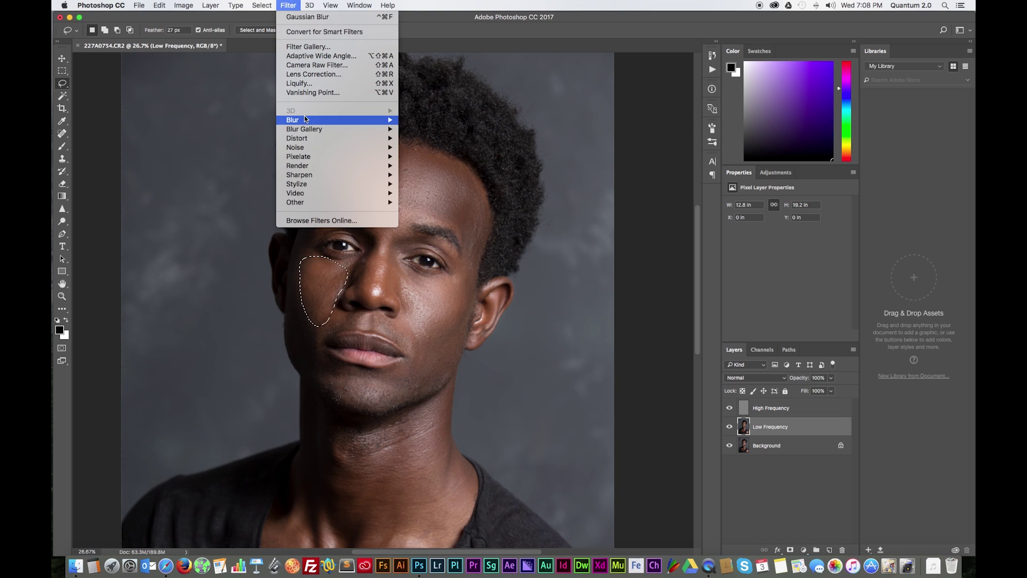
mouse_move(345, 122)
click(432, 156)
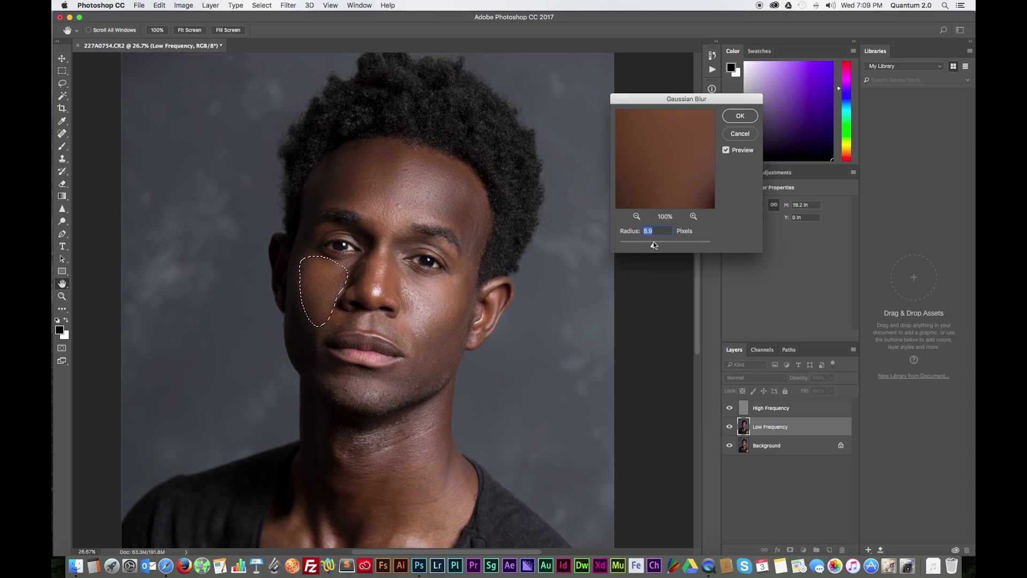
mouse_move(654, 242)
mouse_down()
mouse_move(675, 245)
mouse_move(638, 245)
mouse_move(676, 246)
mouse_move(664, 246)
mouse_up()
click(740, 116)
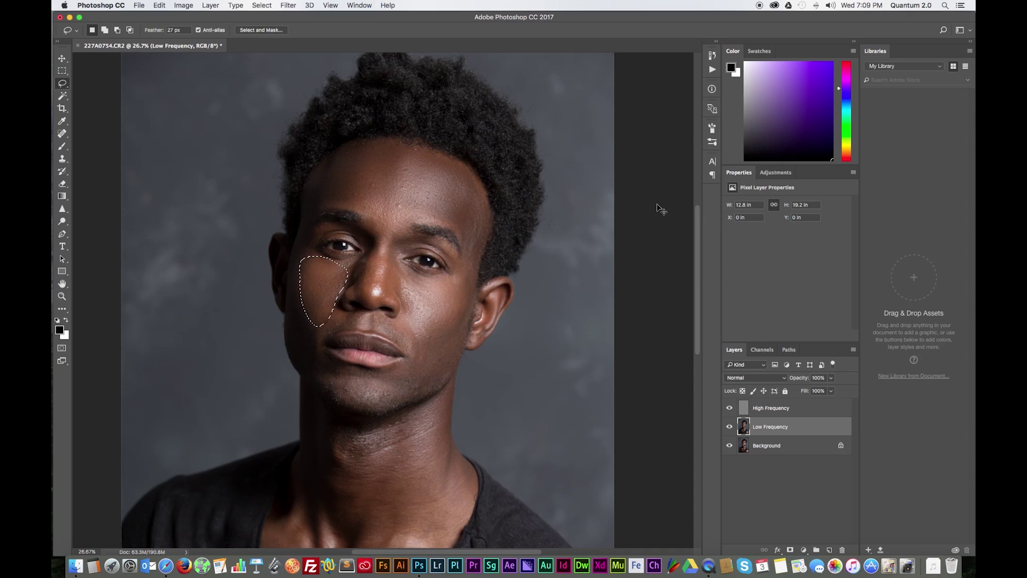
key(super+d)
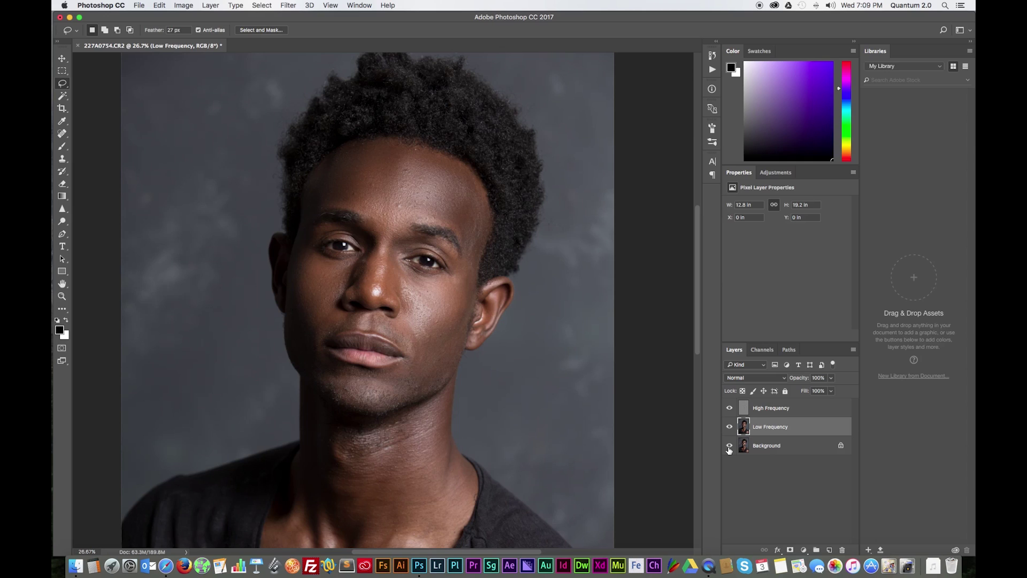
alt+click(729, 447)
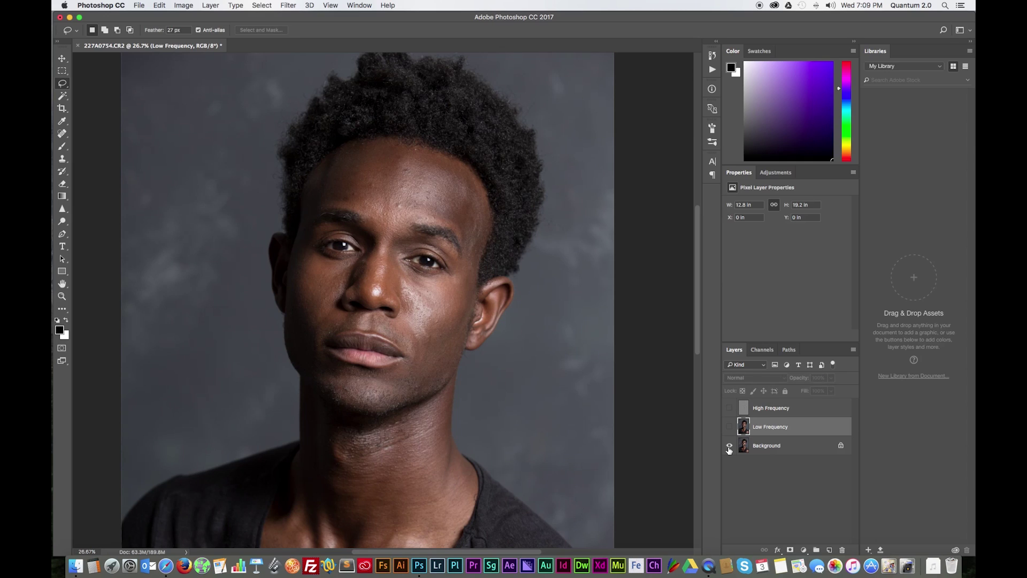
alt+click(729, 448)
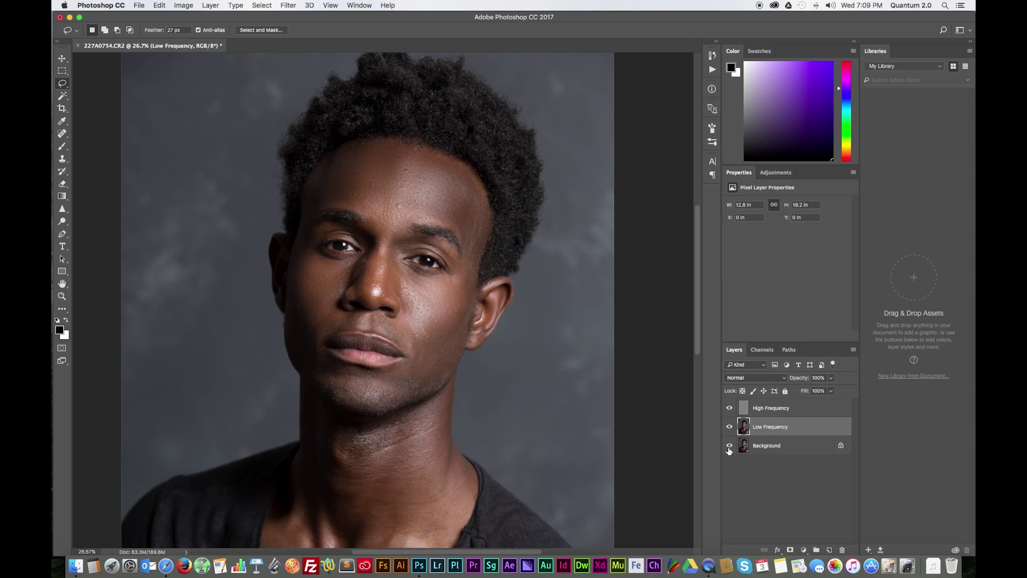
- Lasso the front of the neck on the Low Frequency layer and soften it with a 14.8-pixel Gaussian Blur
scroll(445, 374, down, 8)
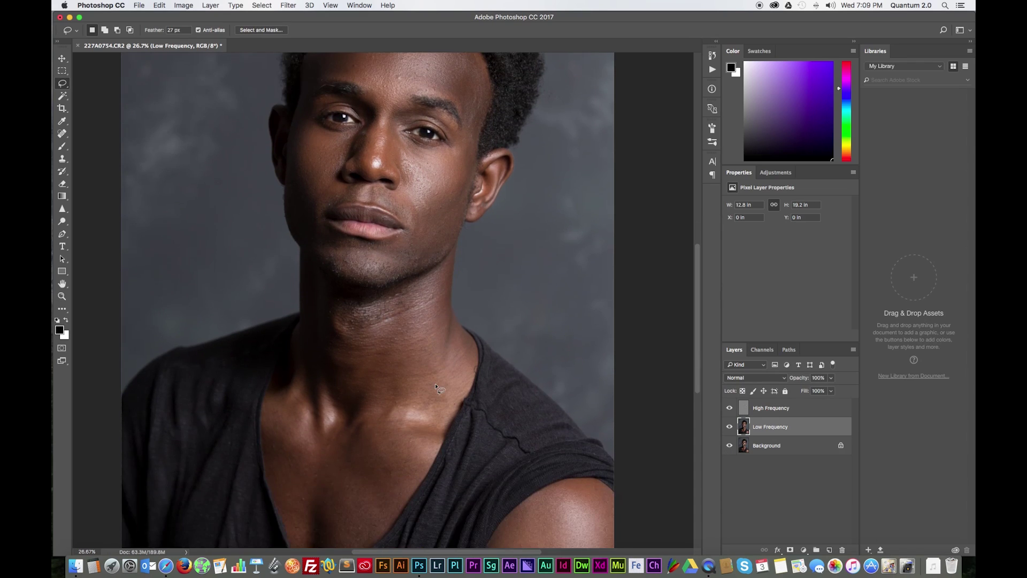
scroll(433, 378, up, 1)
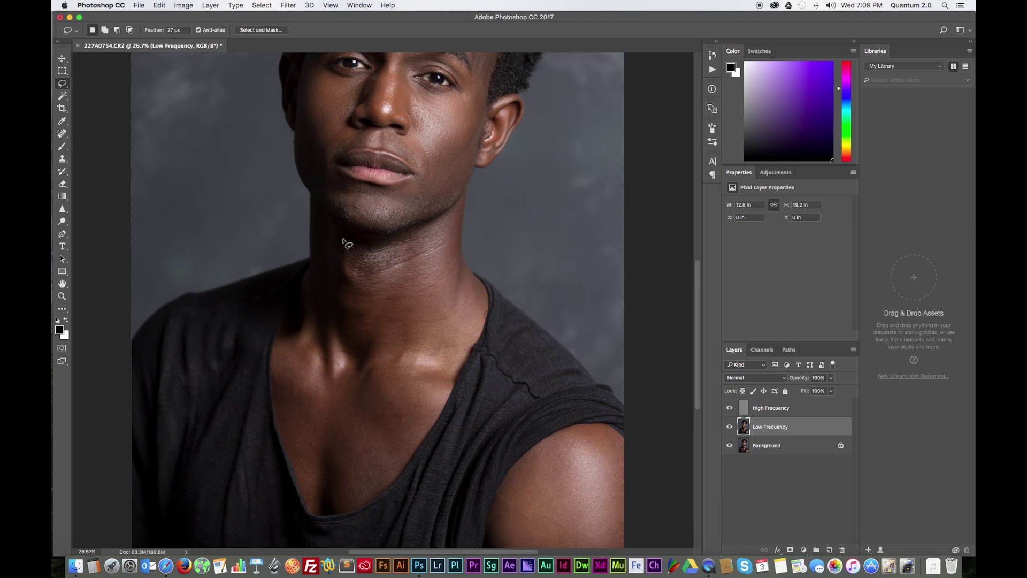
mouse_move(342, 239)
mouse_down()
mouse_move(350, 340)
mouse_move(404, 342)
mouse_move(456, 306)
mouse_move(452, 223)
mouse_move(395, 243)
mouse_move(342, 237)
mouse_up()
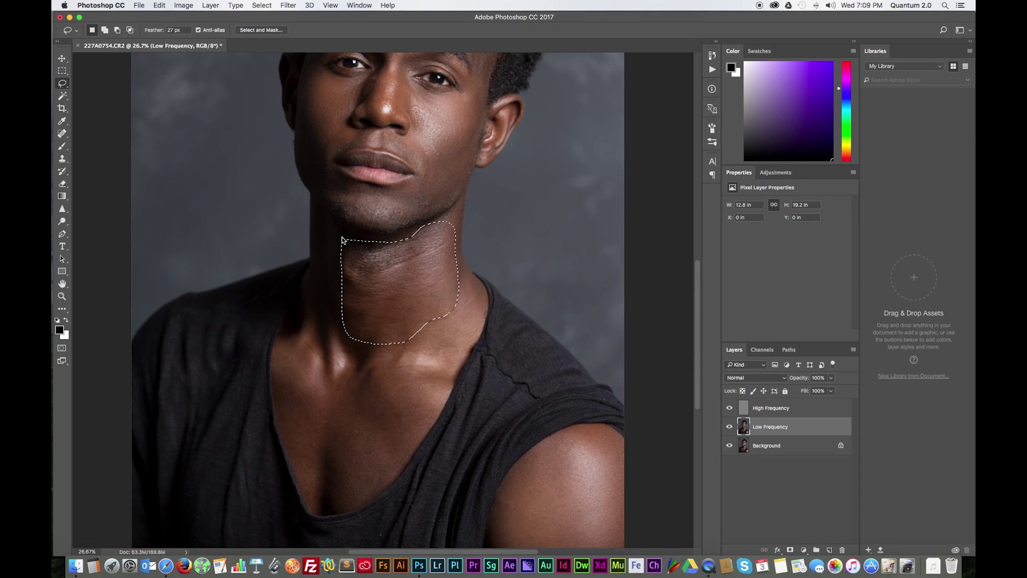
click(270, 4)
mouse_move(288, 5)
mouse_move(321, 120)
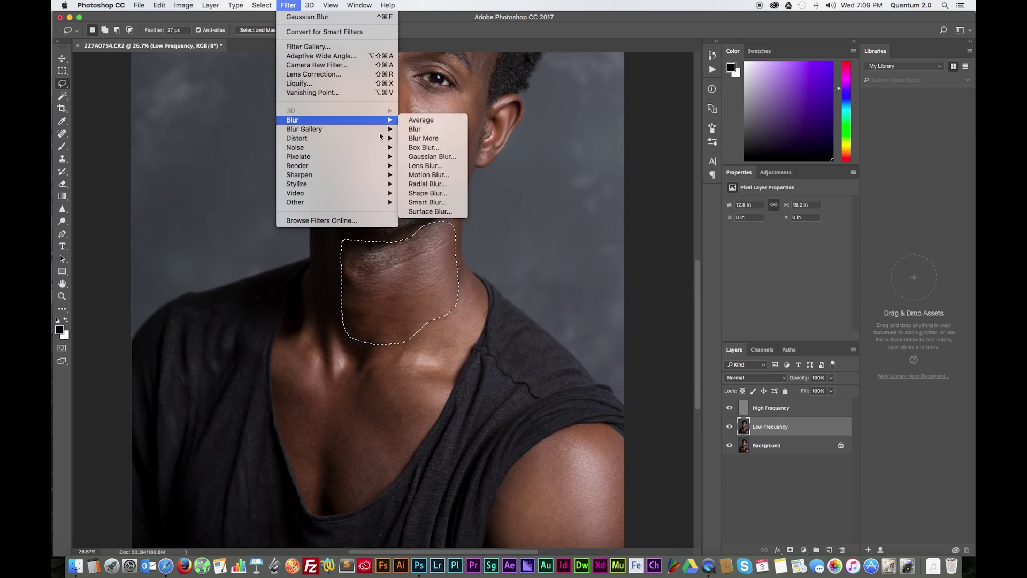
click(440, 160)
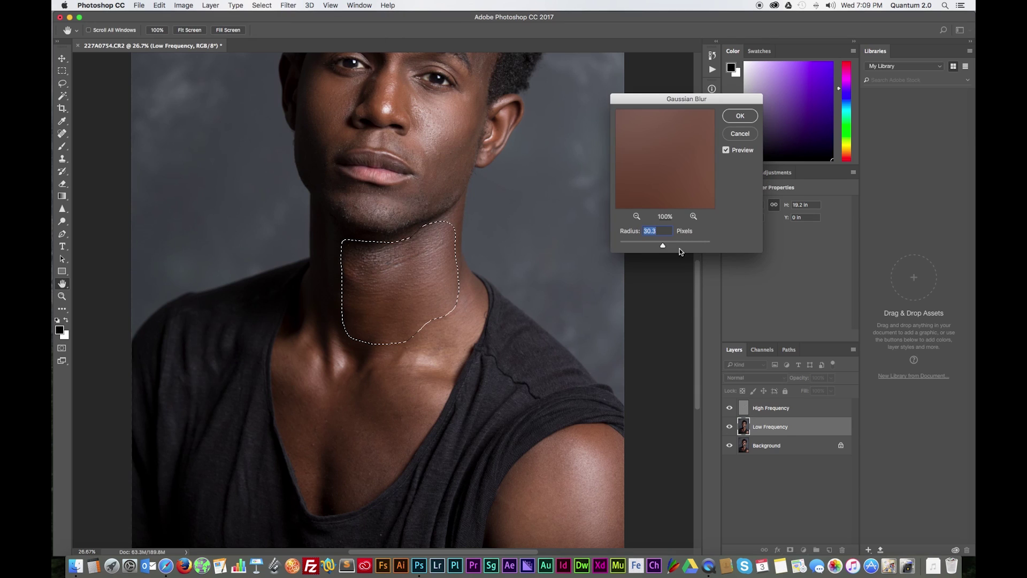
click(657, 244)
click(740, 116)
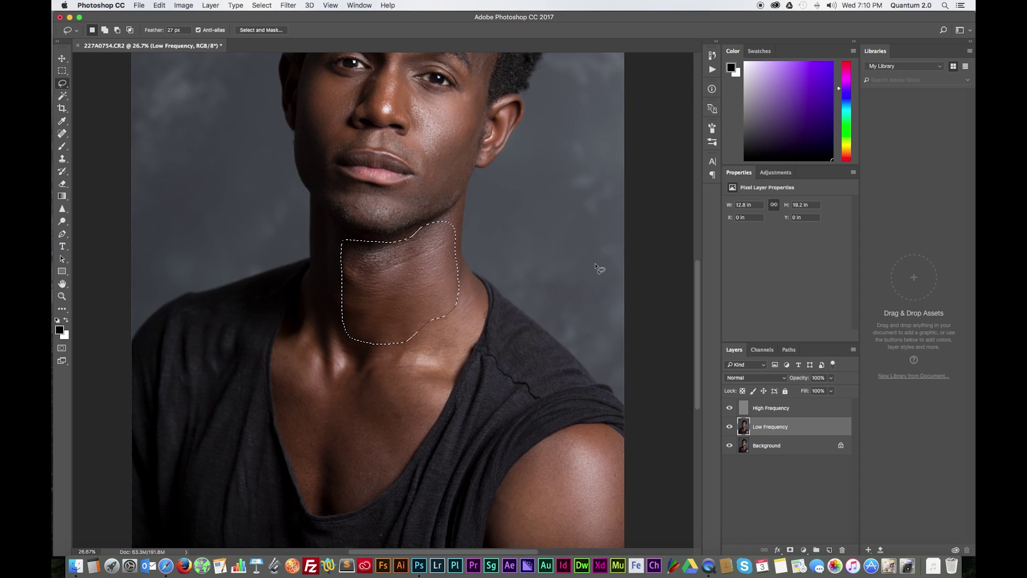
key(super+d)
- Lasso the chest skin inside the shirt's neckline and apply a Gaussian Blur with a 12-pixel radius
key(l)
scroll(540, 369, down, 5)
scroll(541, 368, down, 1)
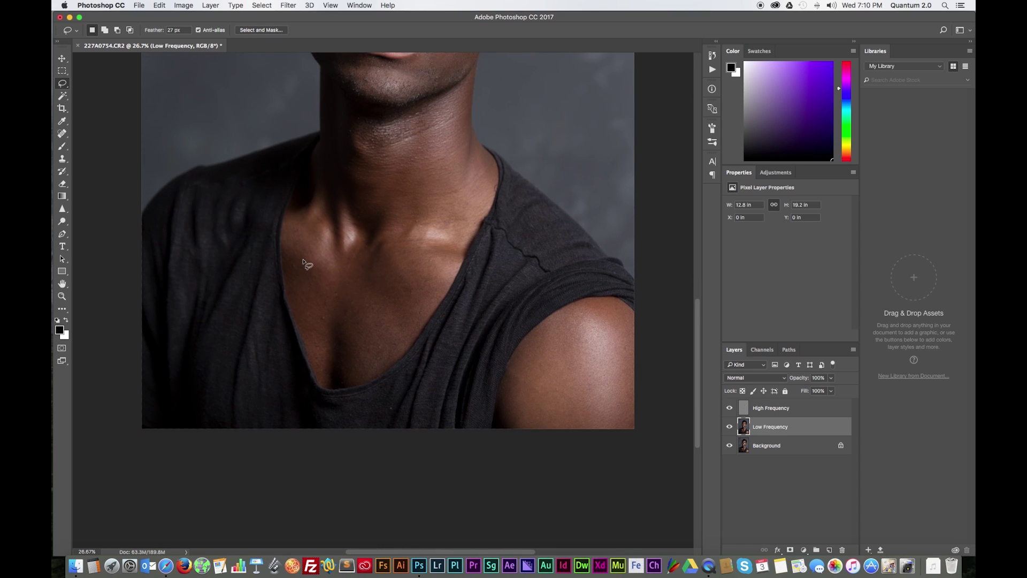
mouse_move(303, 259)
mouse_down()
mouse_move(289, 275)
mouse_move(320, 372)
mouse_move(340, 383)
mouse_move(378, 366)
mouse_up()
mouse_move(426, 317)
mouse_down()
mouse_move(431, 279)
mouse_move(320, 272)
mouse_move(301, 261)
mouse_up()
click(288, 6)
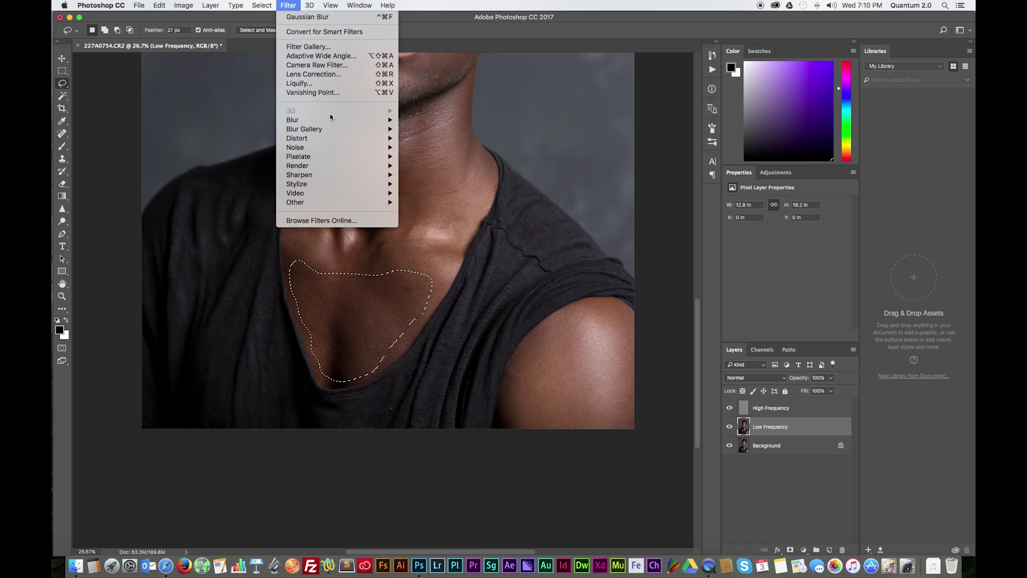
mouse_move(332, 120)
click(432, 156)
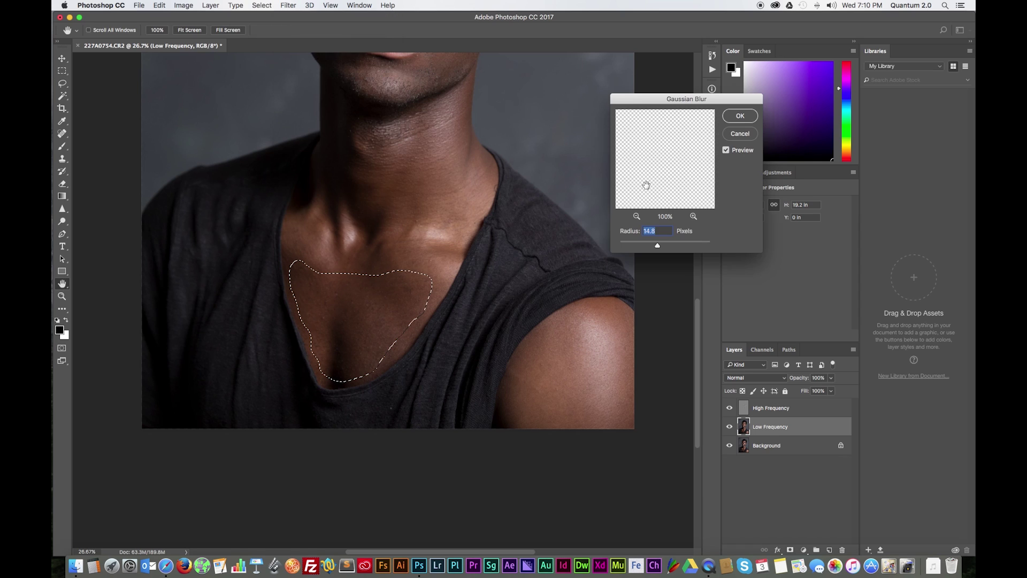
drag(656, 240, 656, 245)
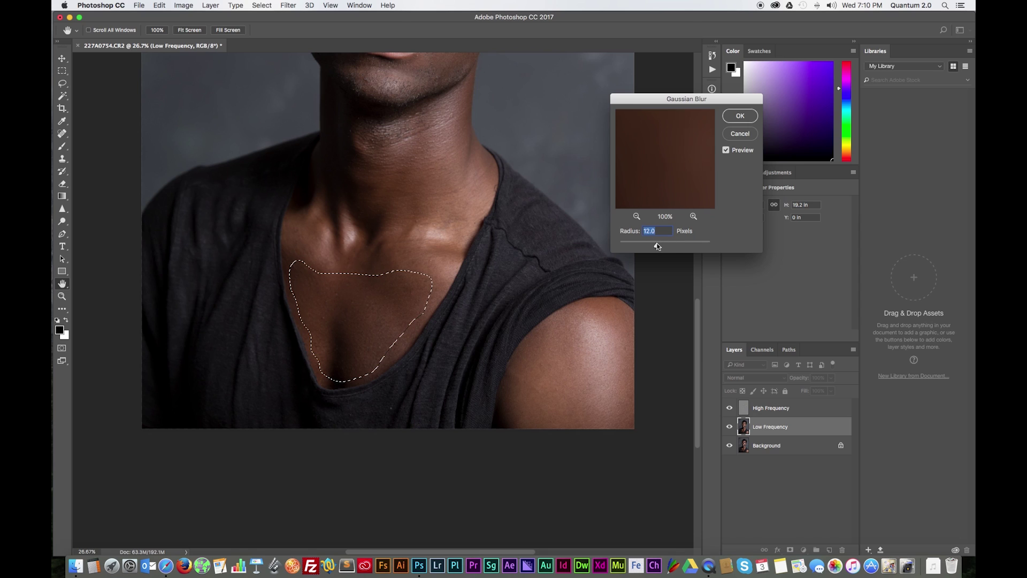
click(747, 113)
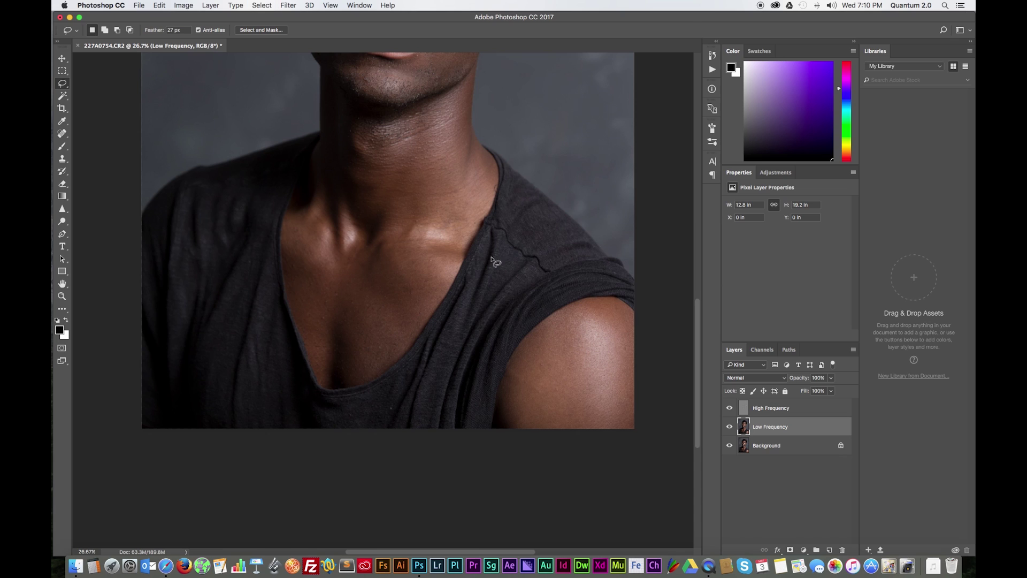
- Compare the whole retouched portrait with the original by repeatedly isolating the Background layer and restoring all layers
scroll(457, 227, up, 5)
scroll(457, 228, down, 3)
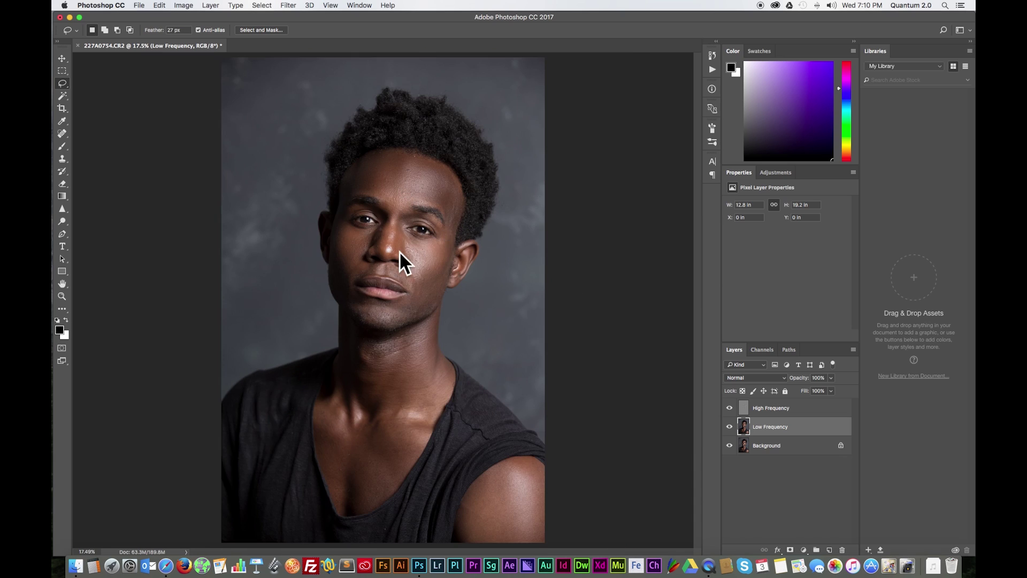
alt+click(729, 445)
alt+click(729, 446)
alt+click(729, 446)
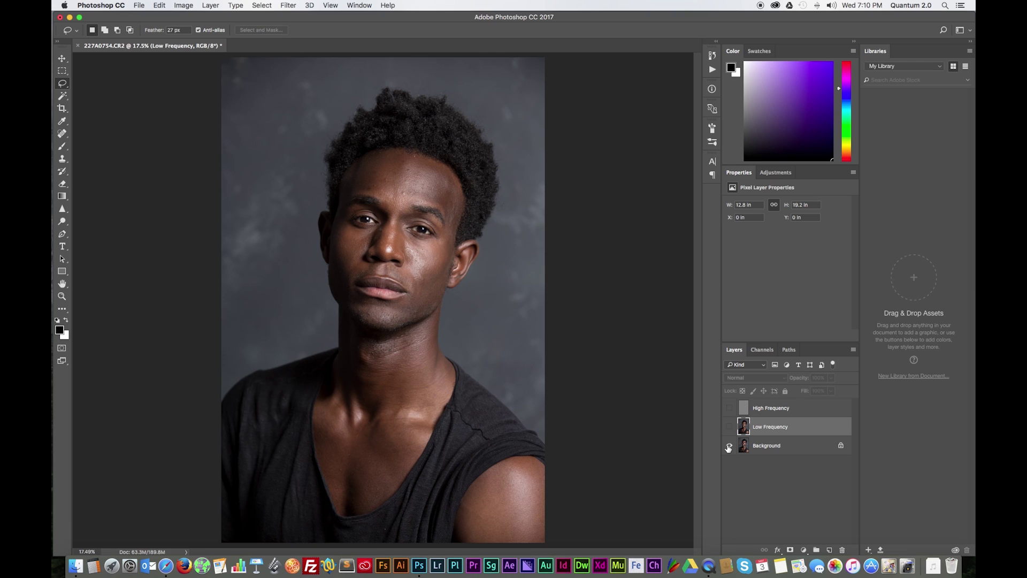
alt+click(729, 446)
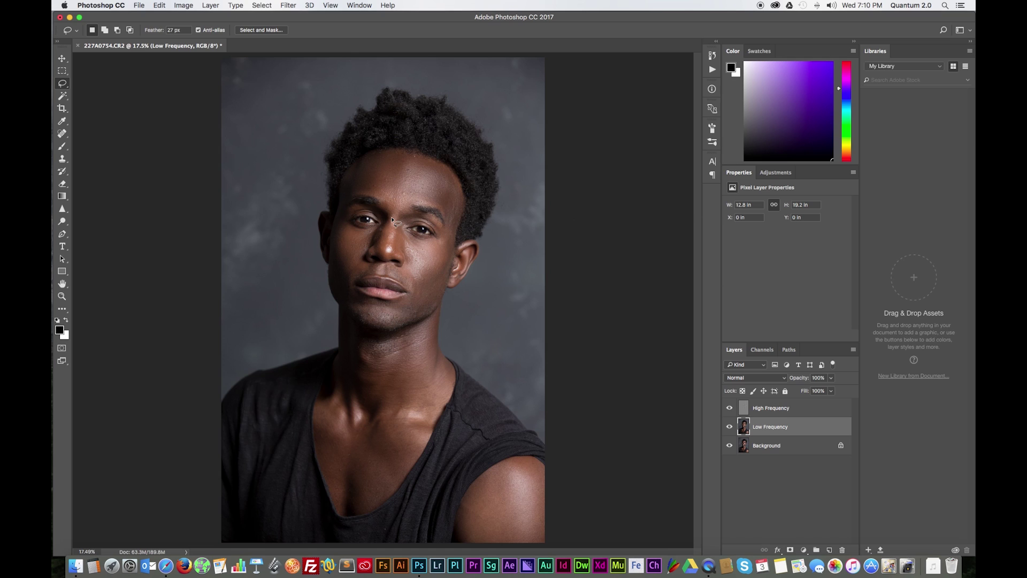
- Activate the High Frequency layer and set the Spot Healing Brush size to 69 px
scroll(396, 231, up, 3)
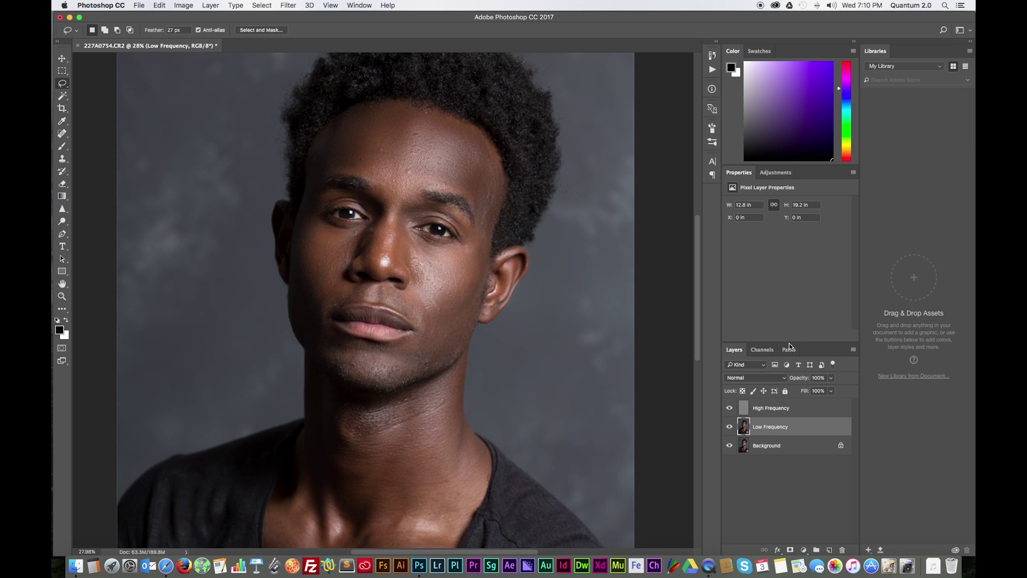
click(782, 411)
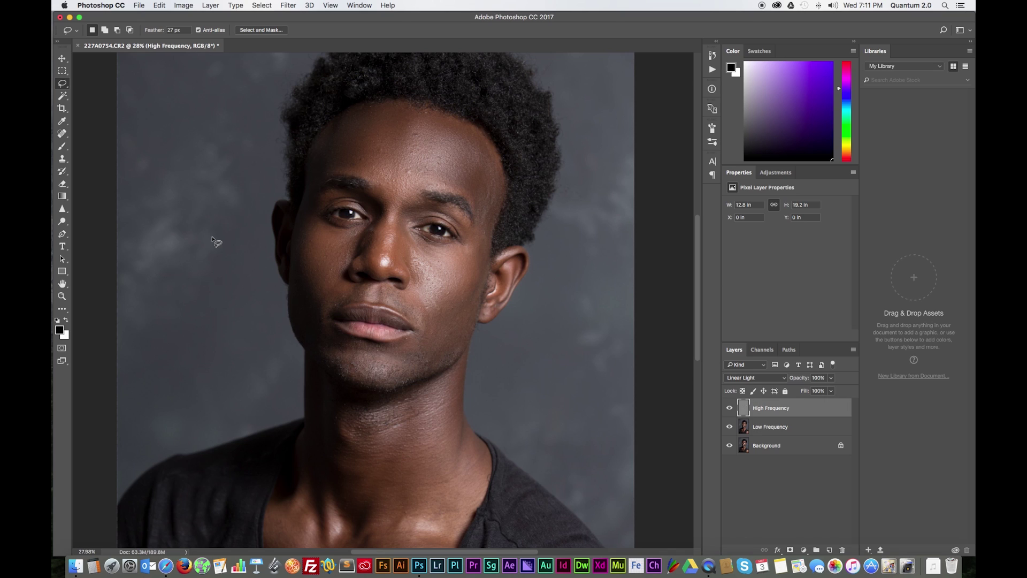
click(61, 133)
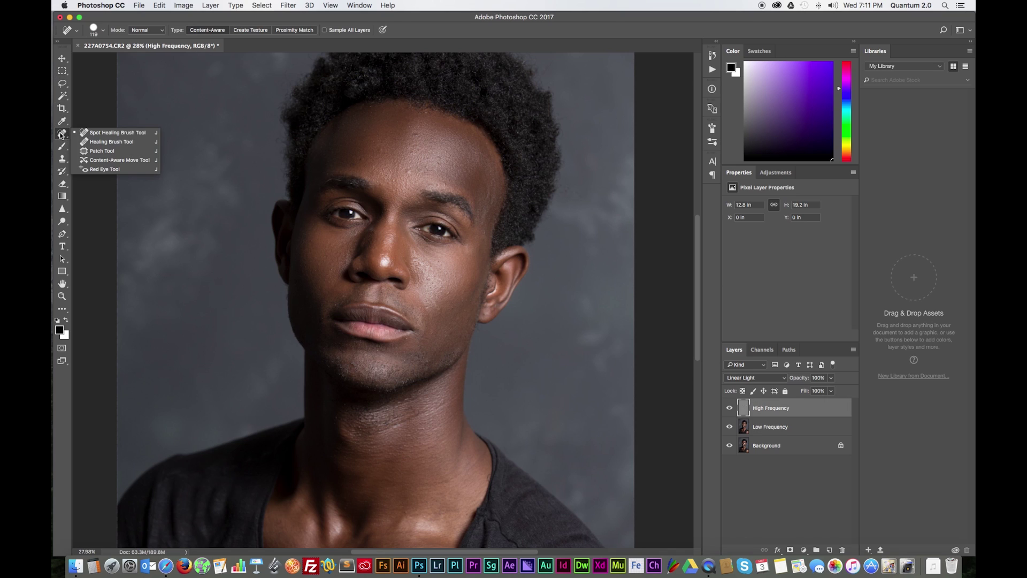
click(92, 134)
scroll(378, 137, up, 5)
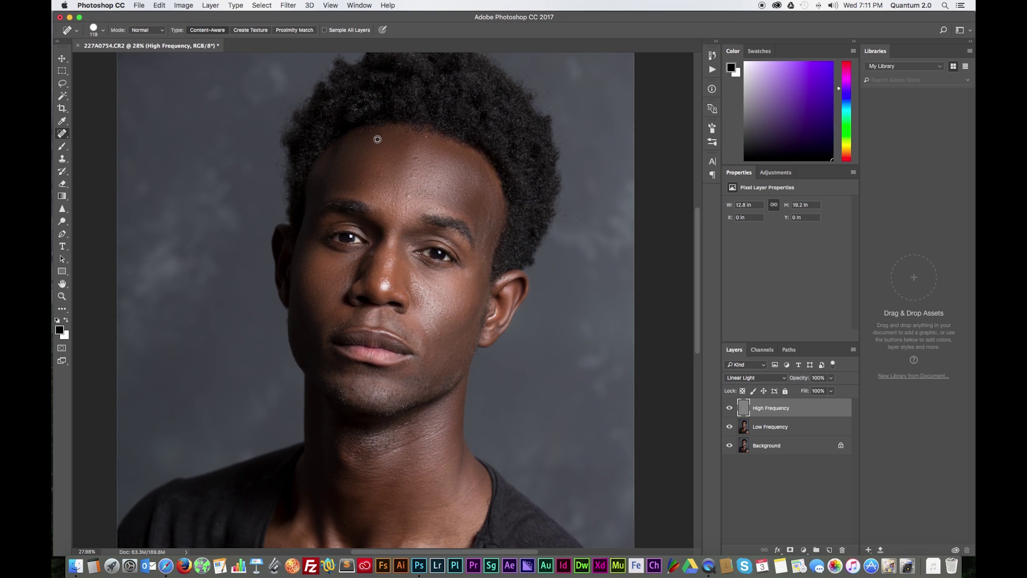
scroll(445, 231, down, 3)
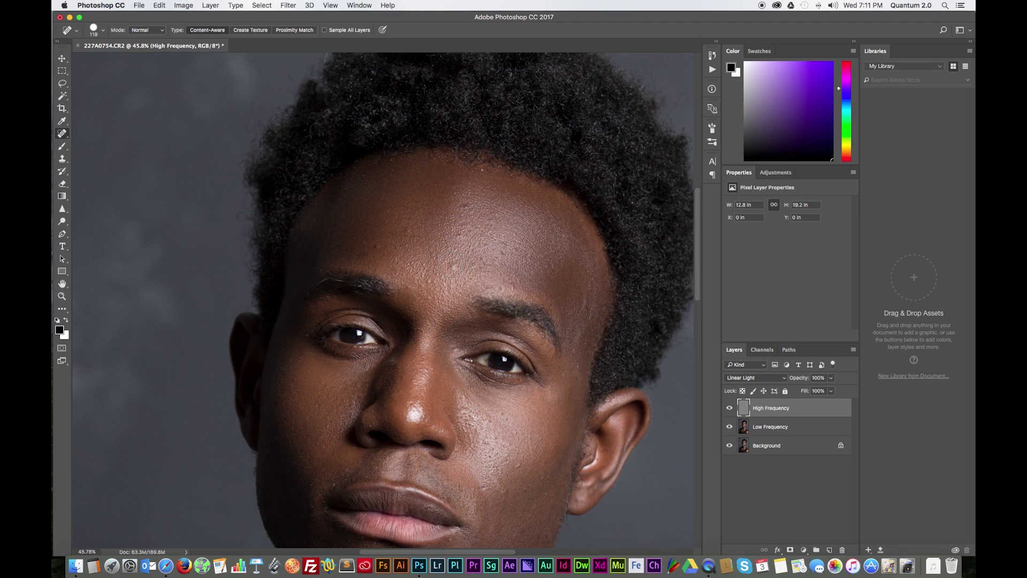
click(102, 31)
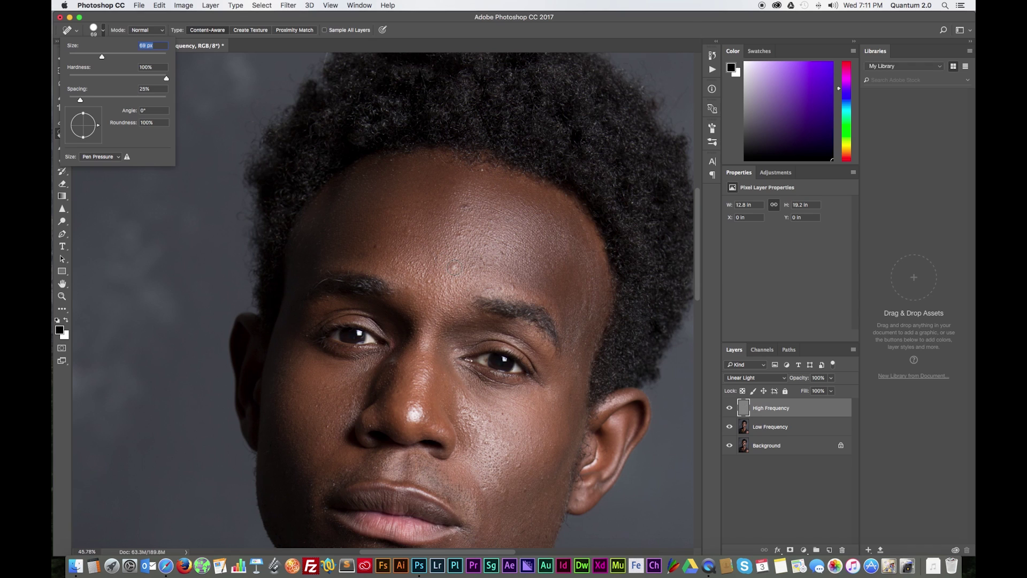
- Heal the blemishes across the forehead and above the eyebrows on the High Frequency layer
click(455, 267)
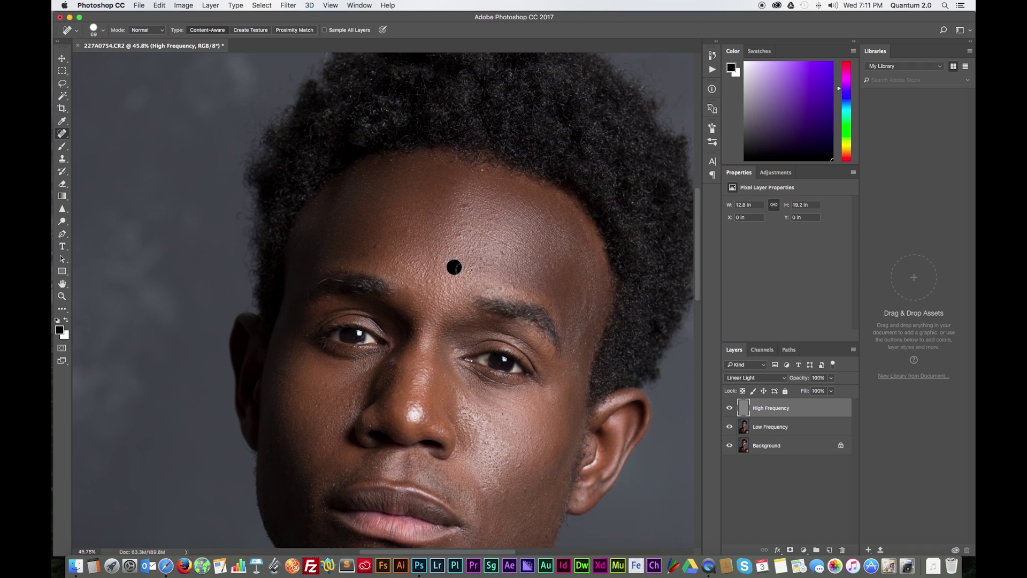
click(410, 235)
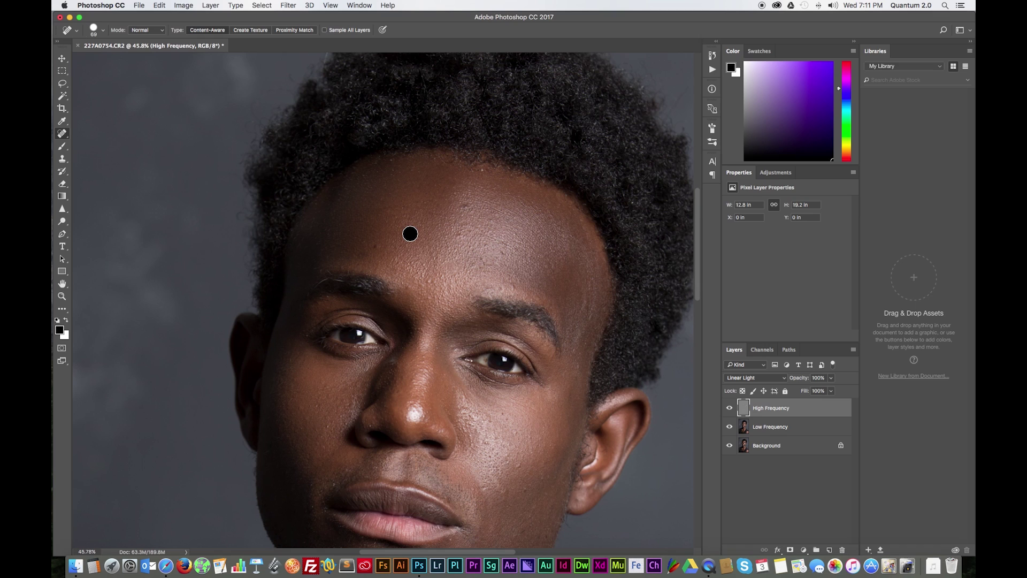
click(425, 277)
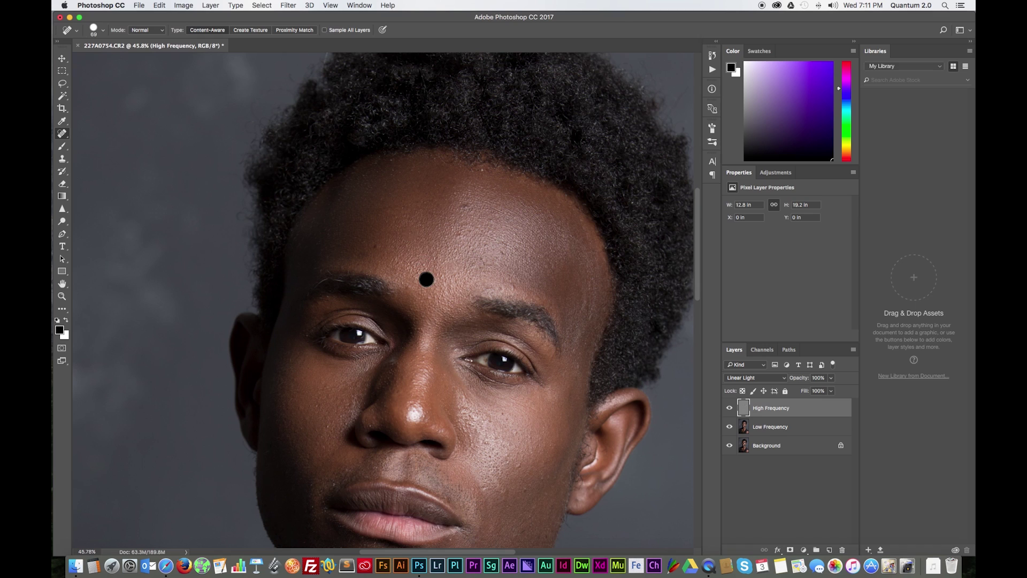
click(513, 282)
click(466, 207)
scroll(538, 271, down, 3)
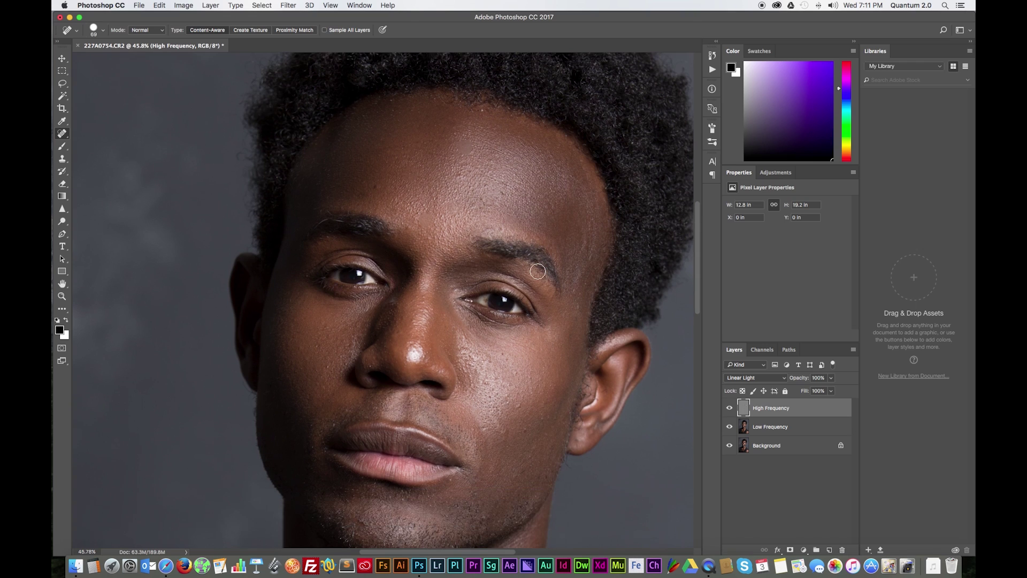
scroll(548, 333, down, 2)
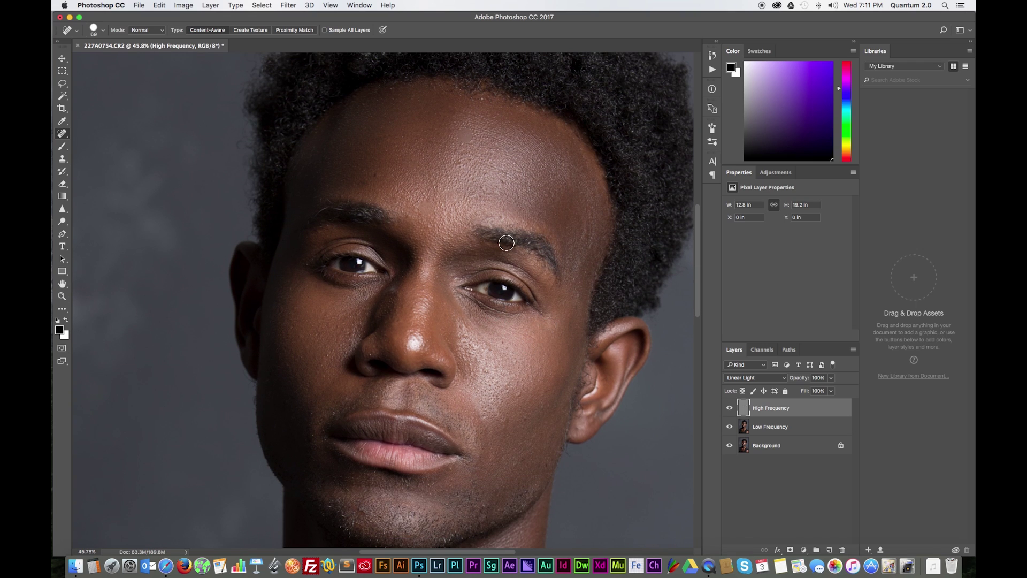
- Set the Spot Healing Brush hardness to 59%, keeping its mode at Normal
click(162, 30)
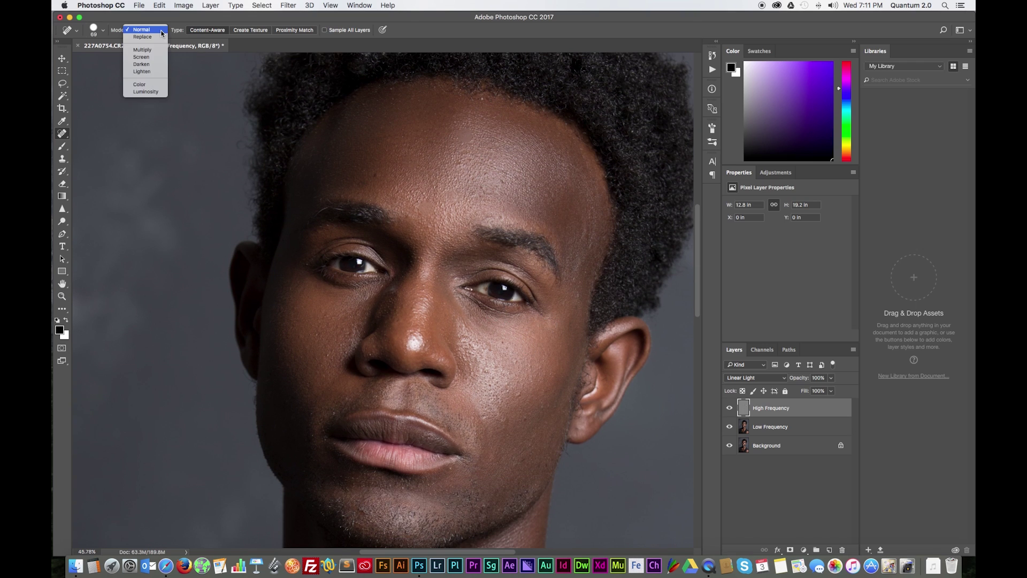
click(172, 18)
scroll(392, 180, down, 3)
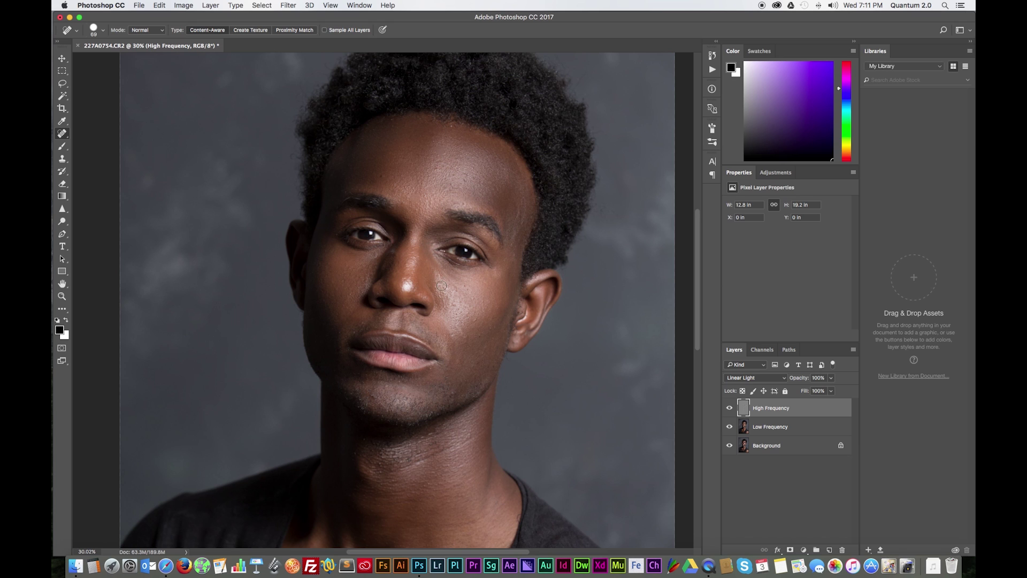
scroll(442, 285, up, 2)
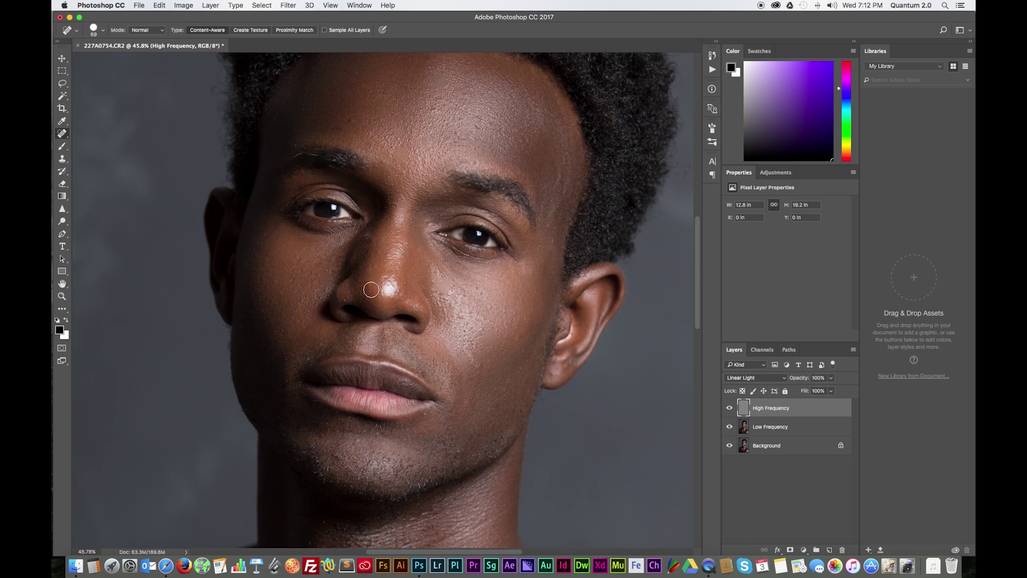
scroll(371, 290, up, 2)
mouse_move(62, 133)
mouse_down()
mouse_move(95, 142)
mouse_move(328, 298)
mouse_up()
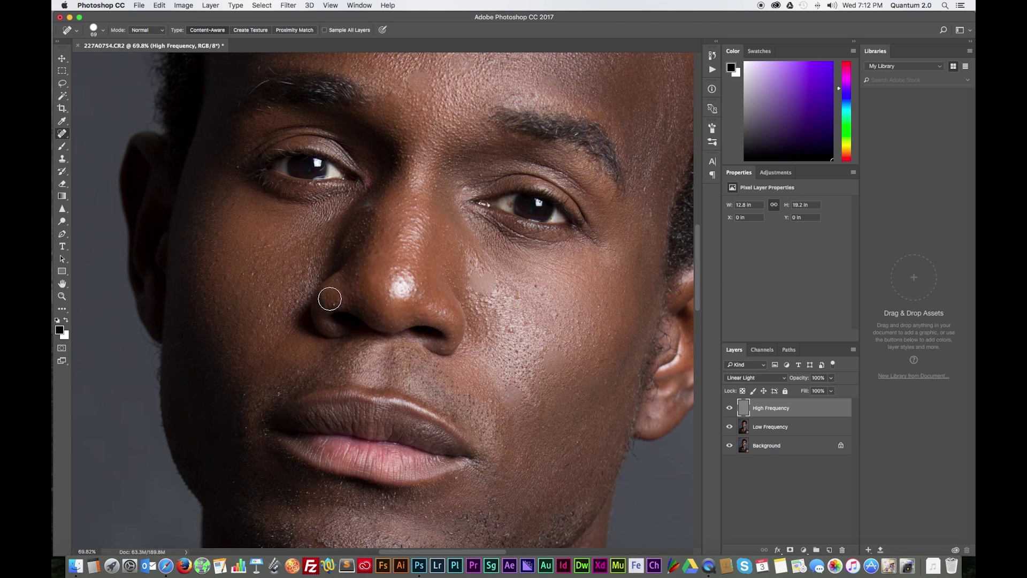
click(104, 31)
key(Escape)
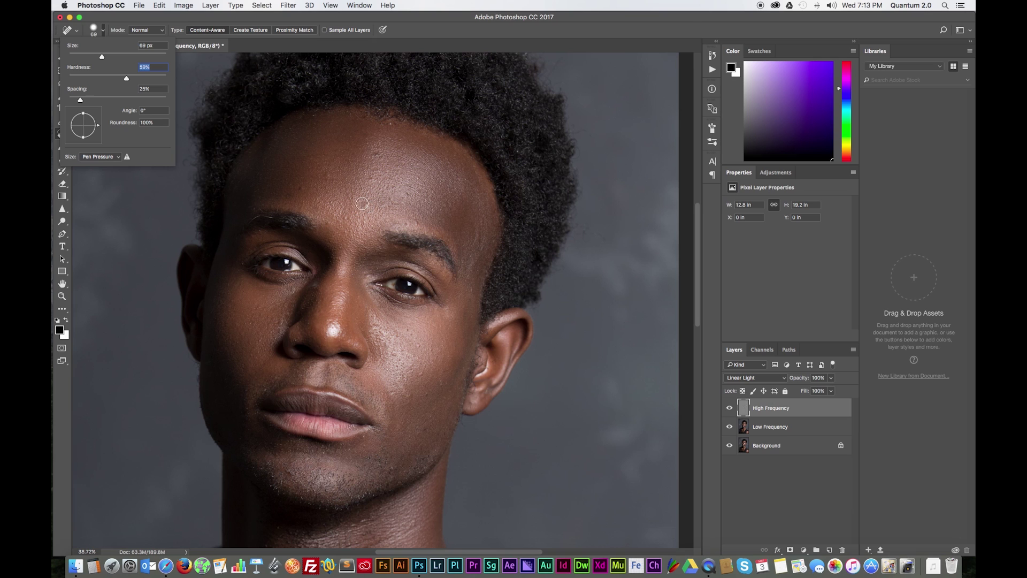
key(Return)
- Spot-heal remaining blemishes on the forehead and on the cheek beside the ear
scroll(373, 192, up, 2)
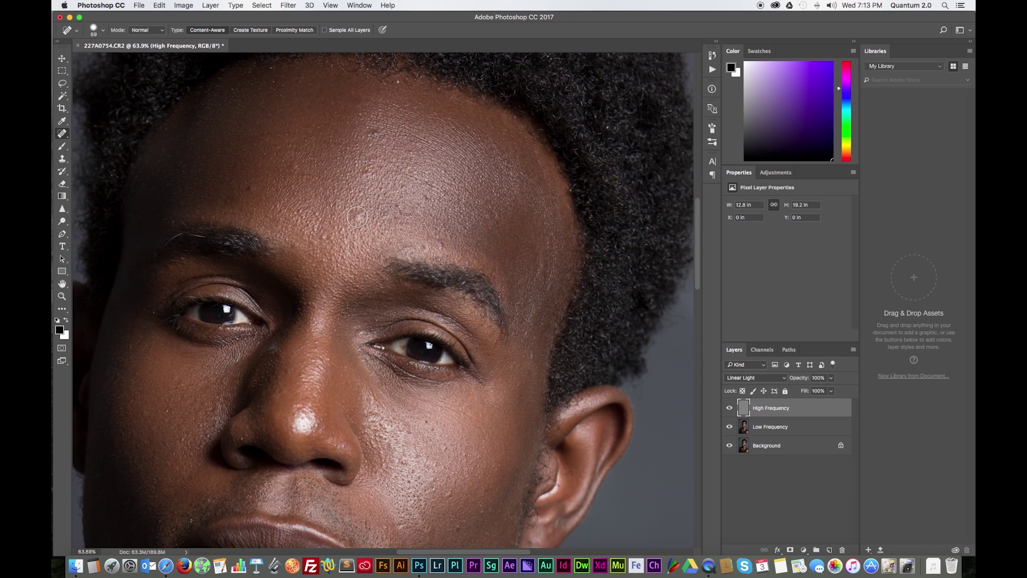
scroll(586, 211, down, 2)
click(160, 5)
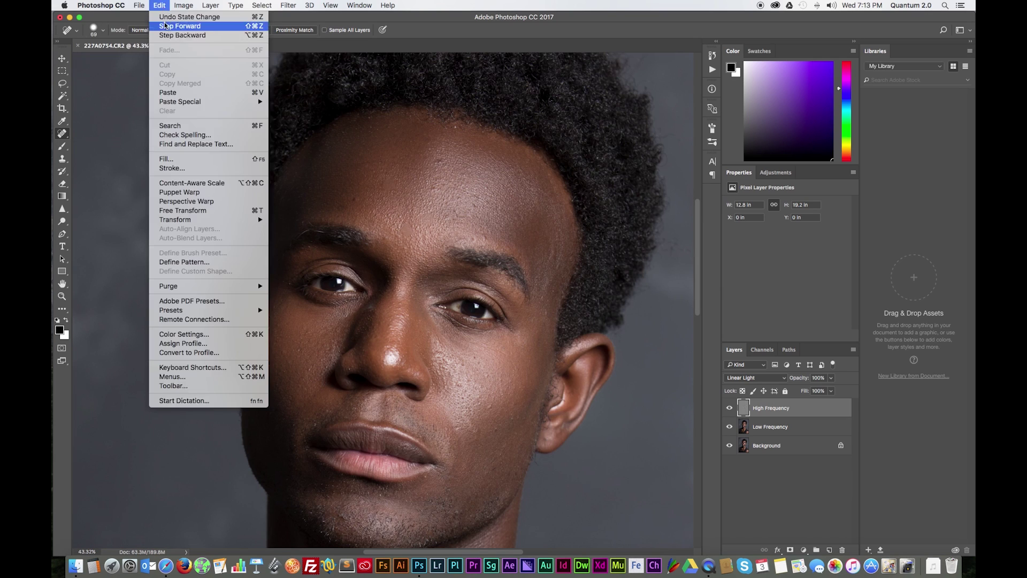
click(408, 232)
key(alt+bracketleft)
key(alt+bracketright)
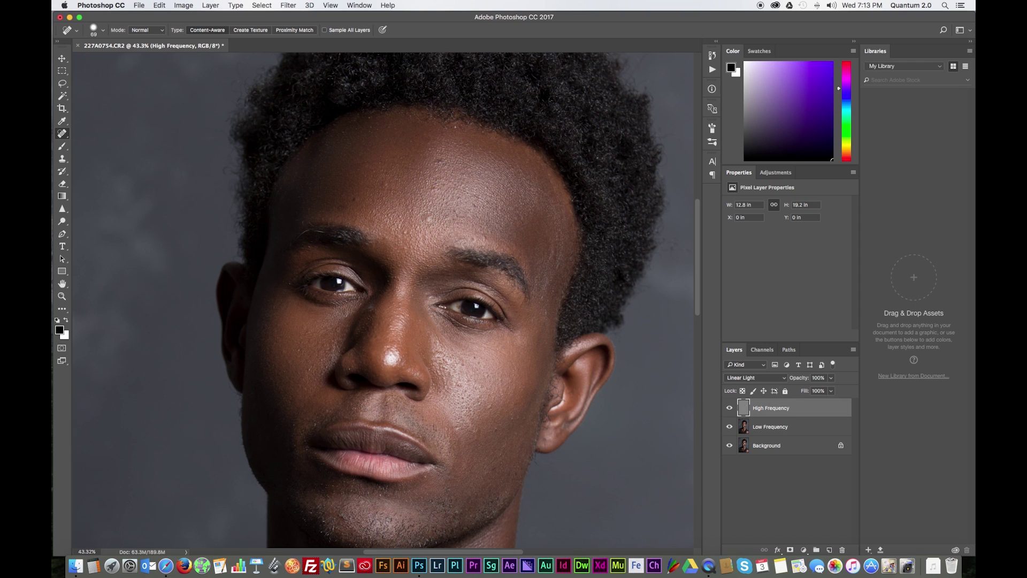
scroll(529, 209, down, 2)
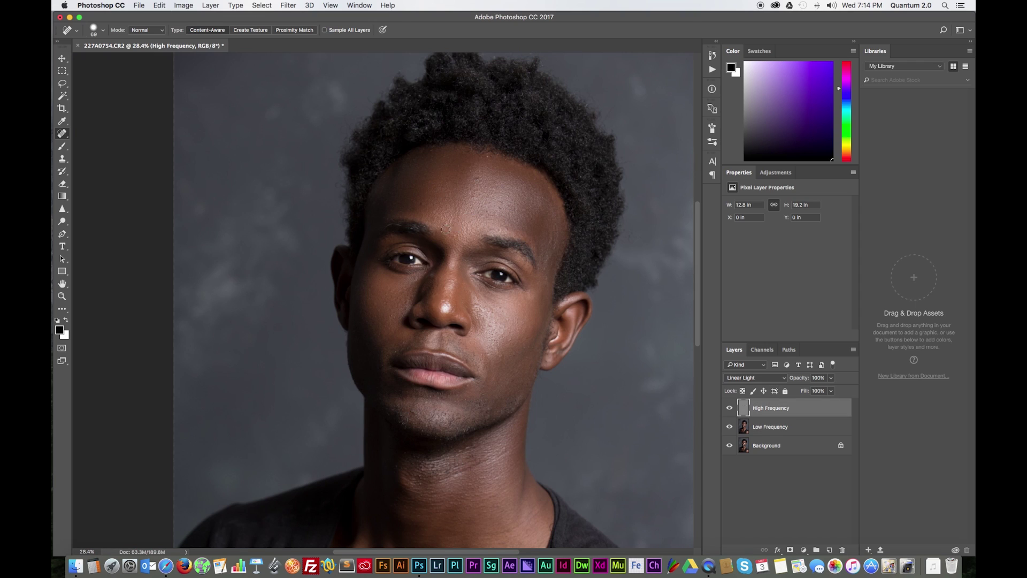
click(494, 184)
click(543, 290)
- Heal the rough, shiny patch of skin on the brightly lit cheek beside the nose
scroll(547, 171, down, 3)
scroll(547, 170, left, 1)
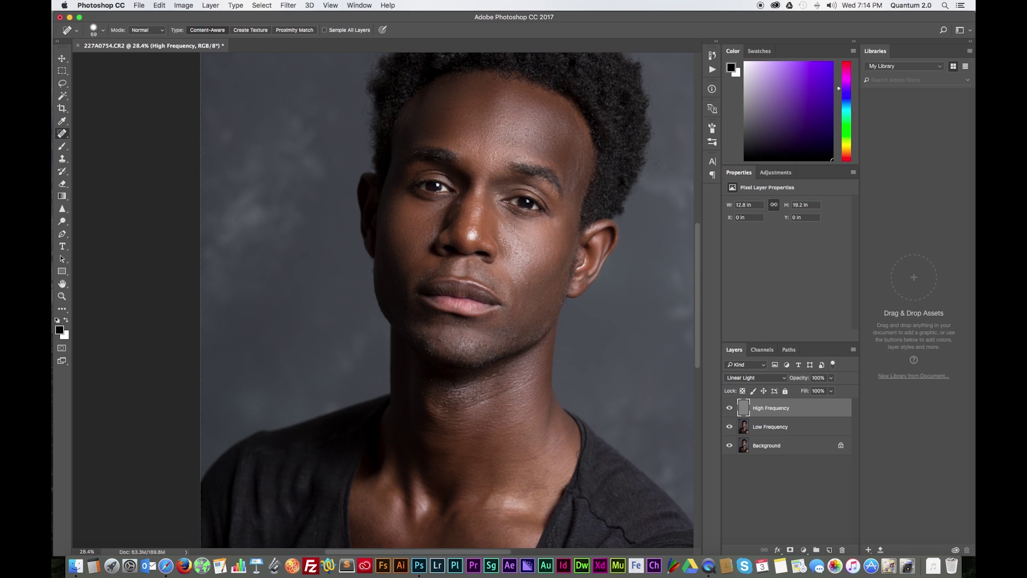
scroll(529, 242, down, 1)
scroll(528, 242, left, 1)
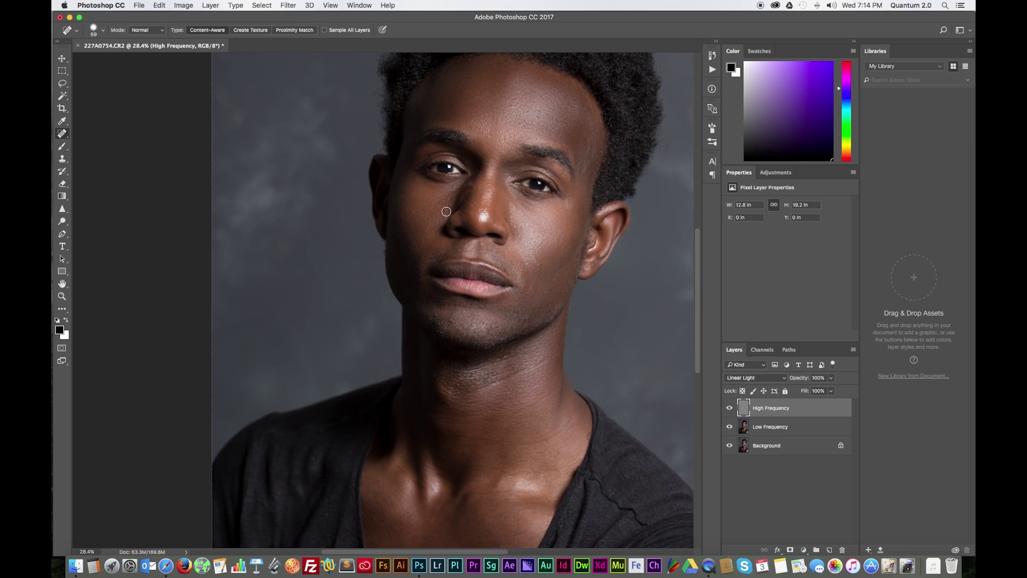
scroll(447, 211, up, 2)
scroll(452, 222, down, 4)
drag(559, 201, 571, 222)
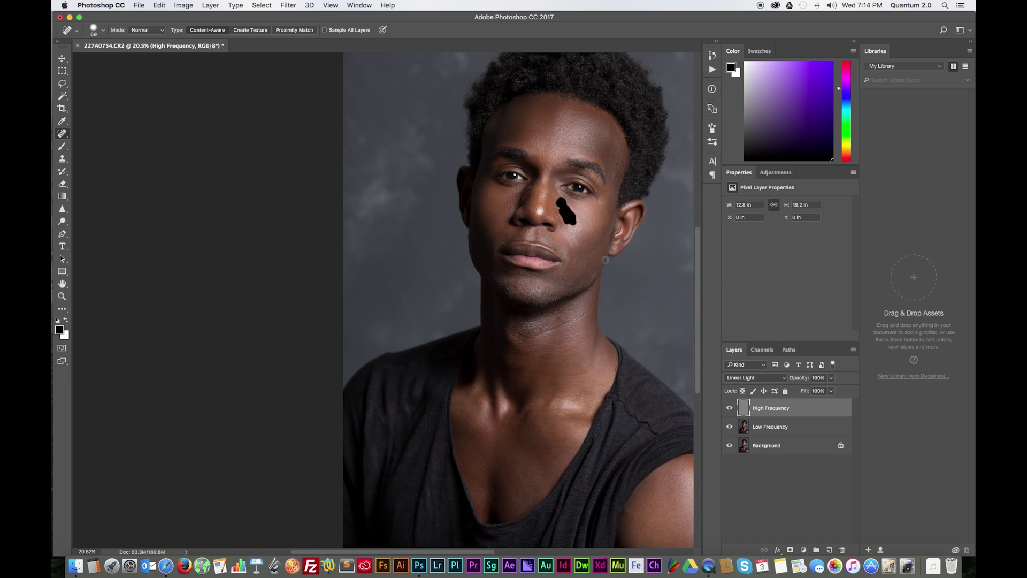
scroll(605, 260, up, 1)
scroll(606, 259, right, 1)
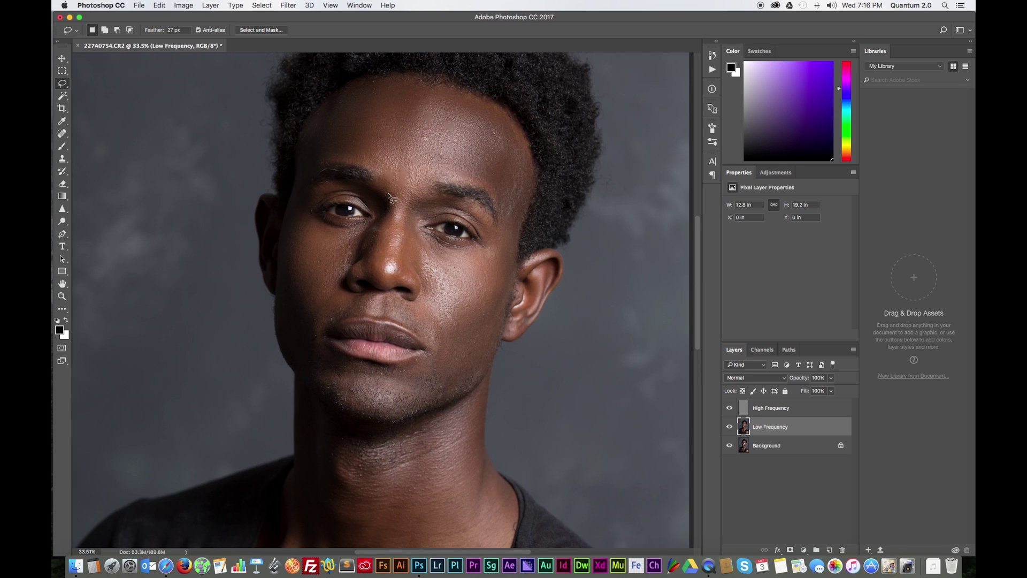
- Make the High Frequency layer active again and switch to the Dodge tool
scroll(390, 200, up, 3)
click(776, 410)
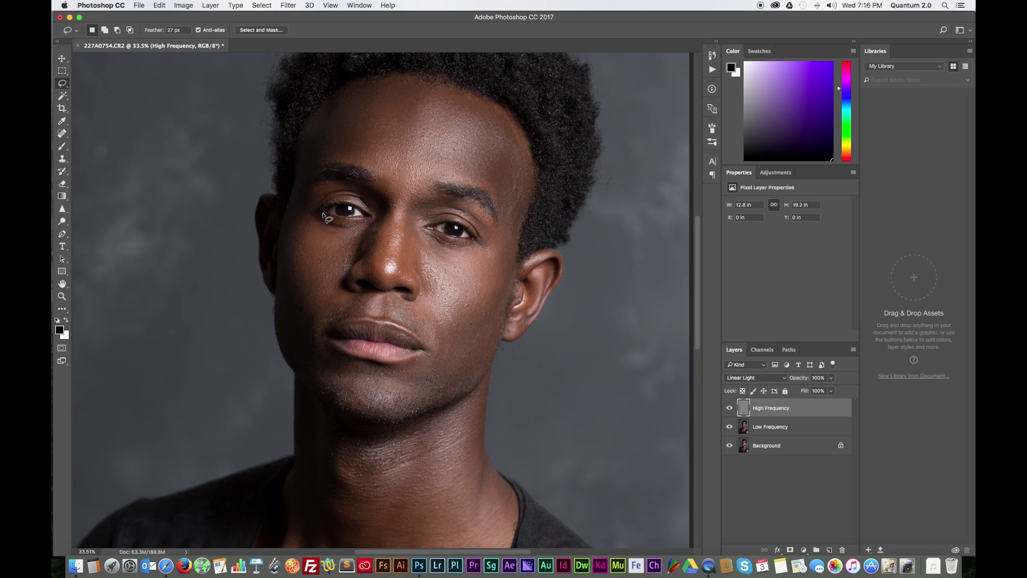
click(62, 133)
click(62, 221)
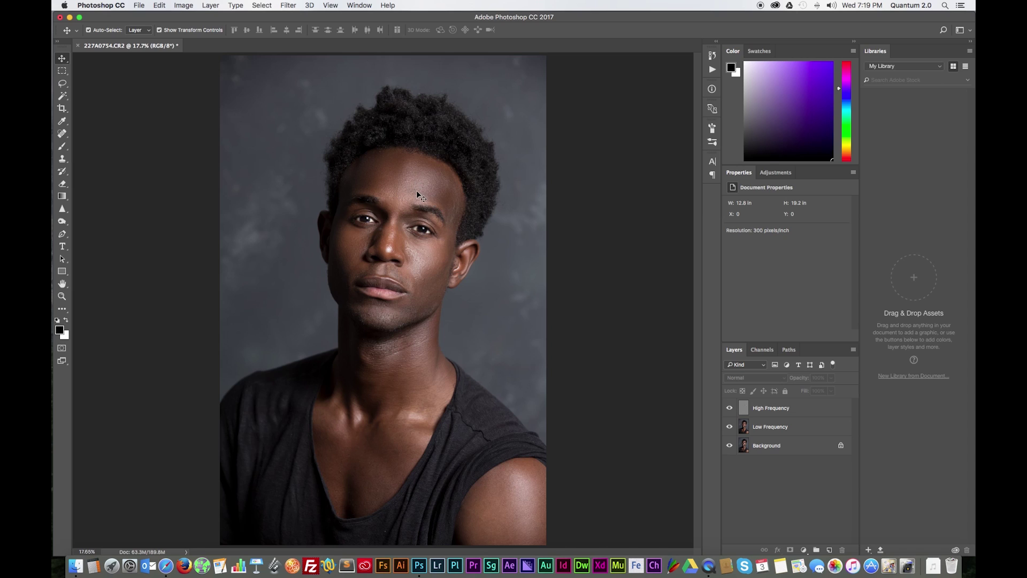
- Compare the retouched portrait with the original by isolating the Background layer and restoring all layers
alt+click(729, 447)
alt+click(729, 447)
alt+click(729, 446)
- Create a new layer named Enhance above High Frequency and set its blending mode to Soft Light
click(829, 550)
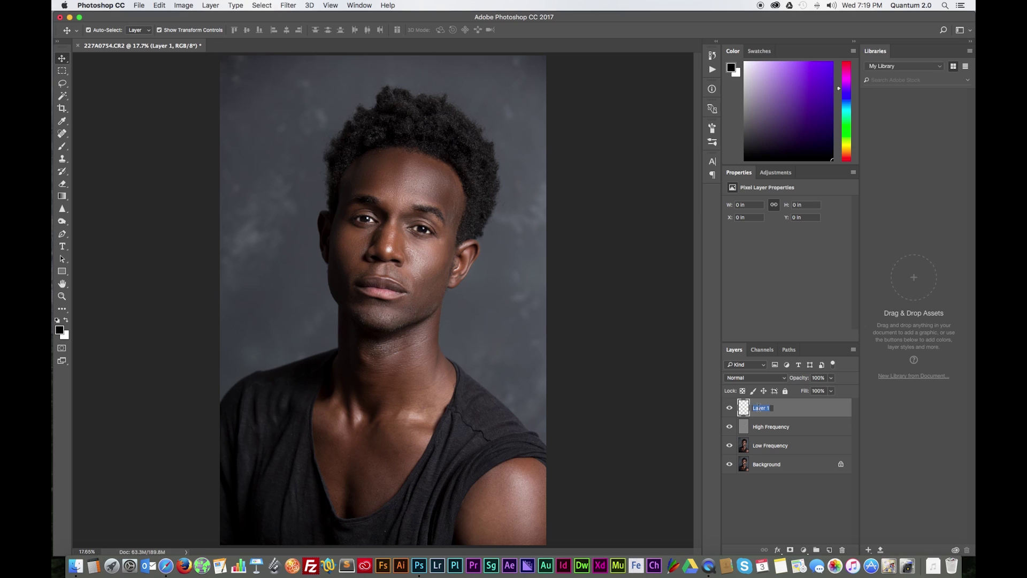
text(Enhance)
key(Return)
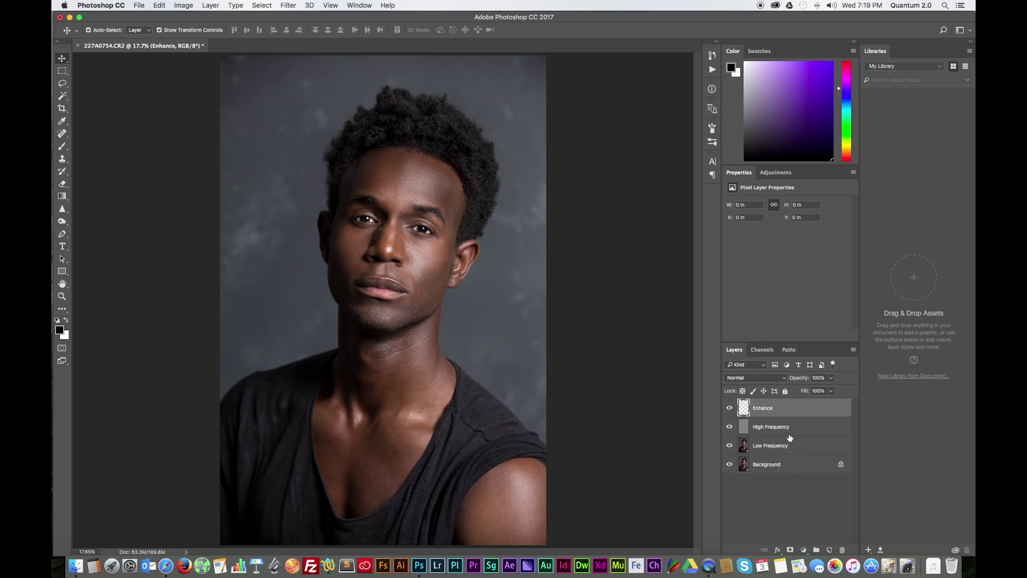
click(783, 377)
scroll(750, 500, down, 3)
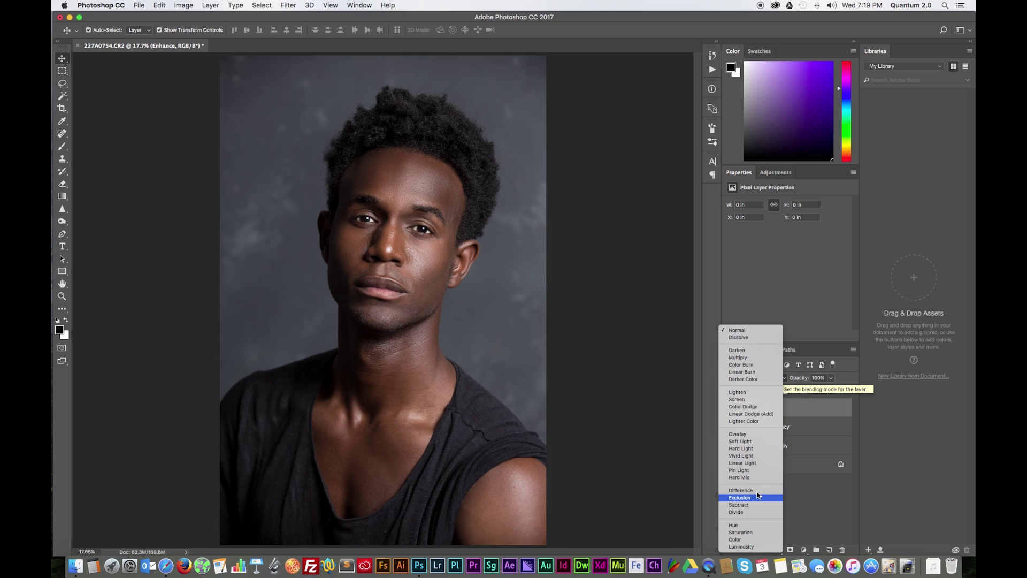
click(751, 442)
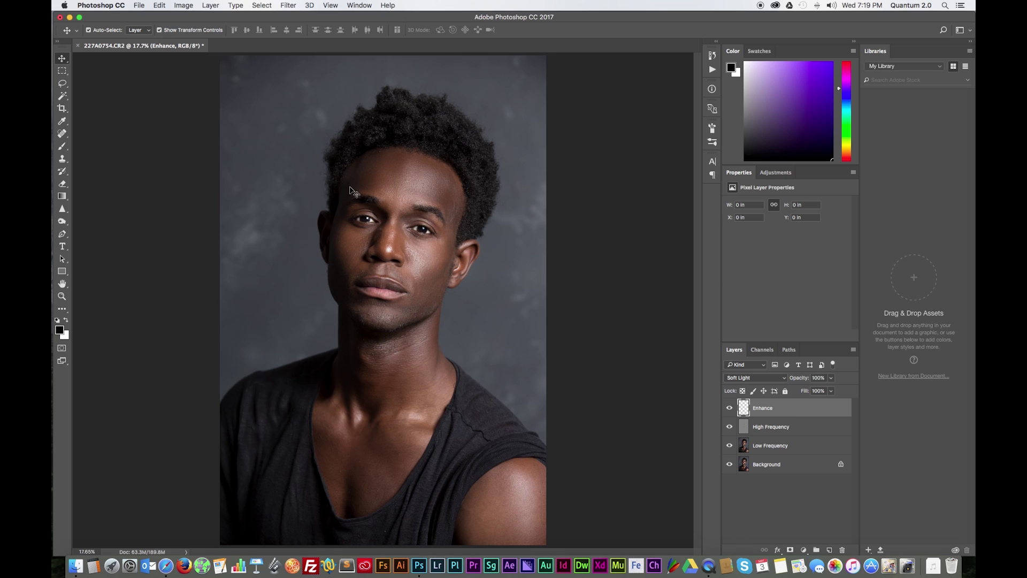
- Set up a soft Brush of 188 px for painting on the Enhance layer
click(62, 148)
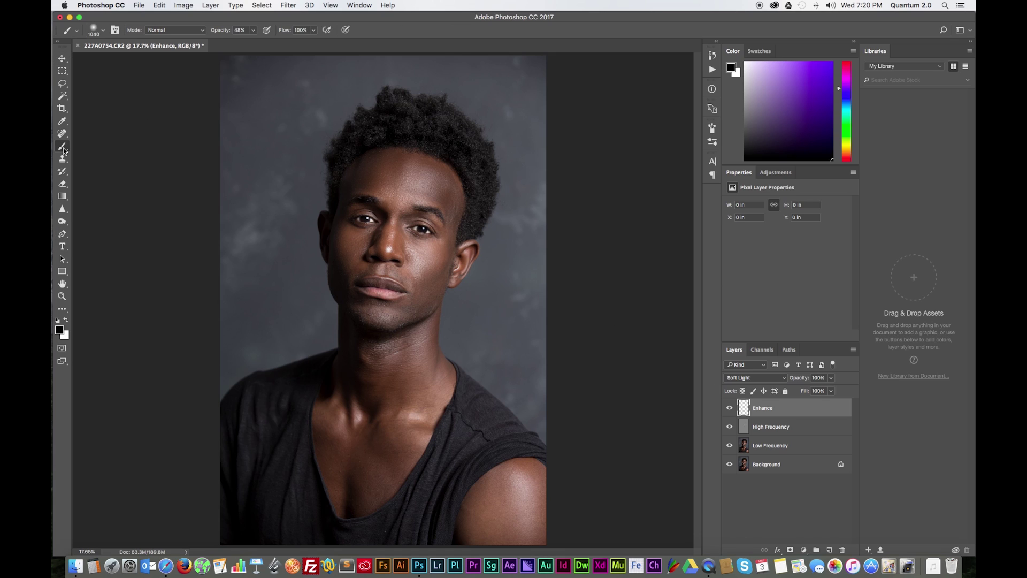
click(99, 31)
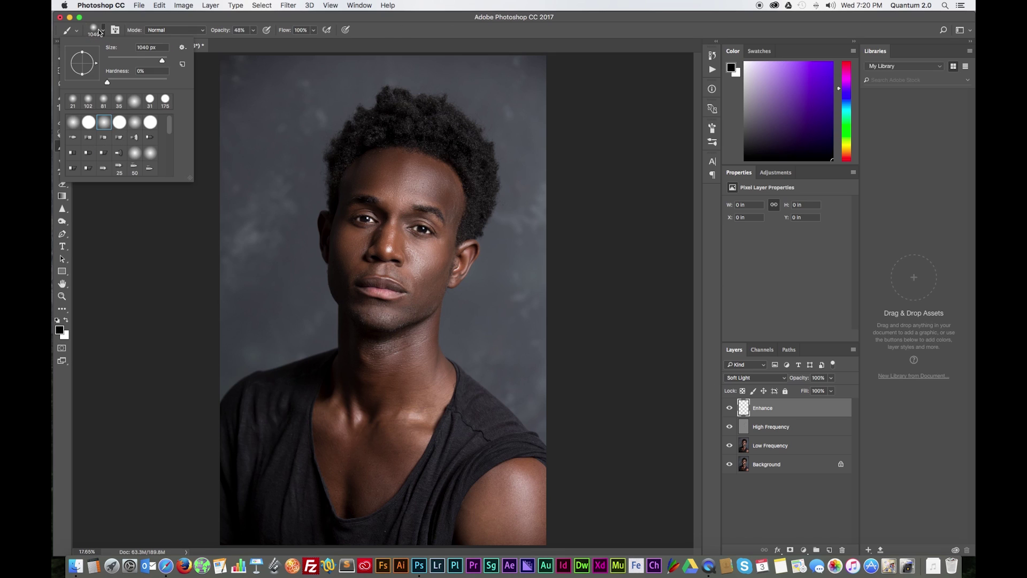
click(128, 61)
click(140, 61)
click(153, 60)
- Set the foreground color to white (#ffffff) for painting highlights
click(60, 330)
drag(677, 225, 613, 138)
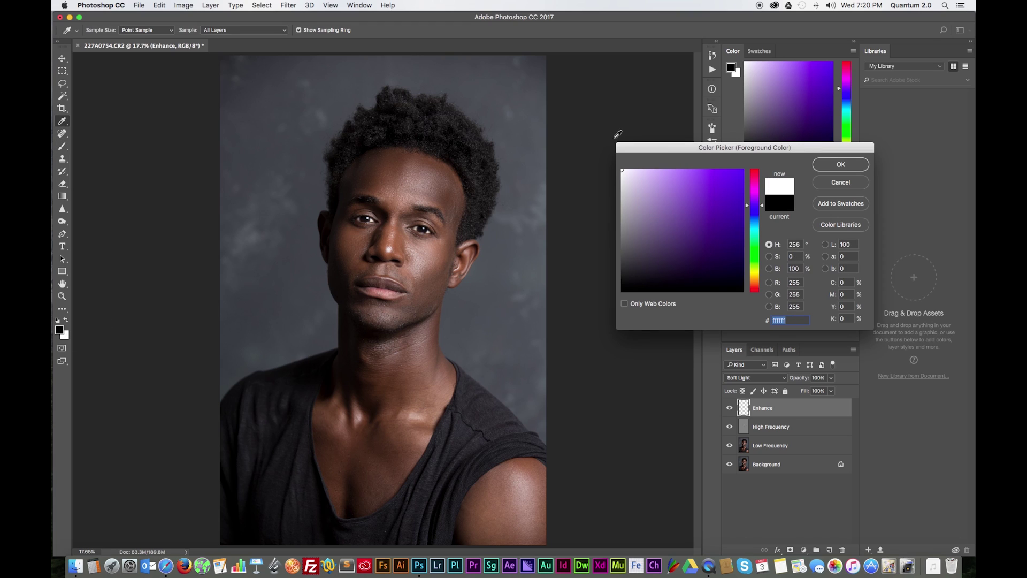
click(837, 164)
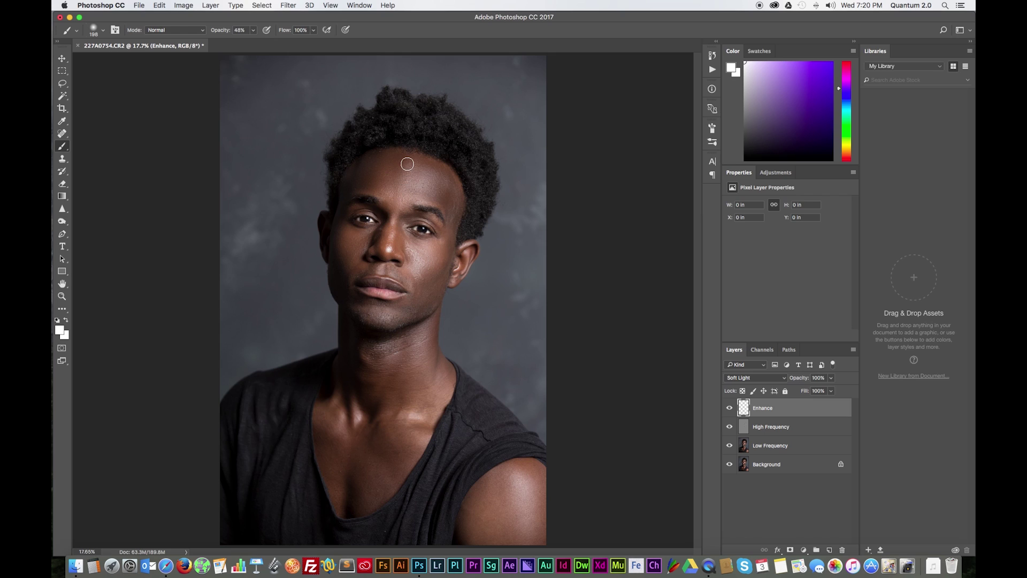
- Undo a trial forehead stroke, lower the brush opacity to 25%, and paint white highlights over the forehead, nose and cheeks on the Enhance layer
drag(405, 170, 399, 210)
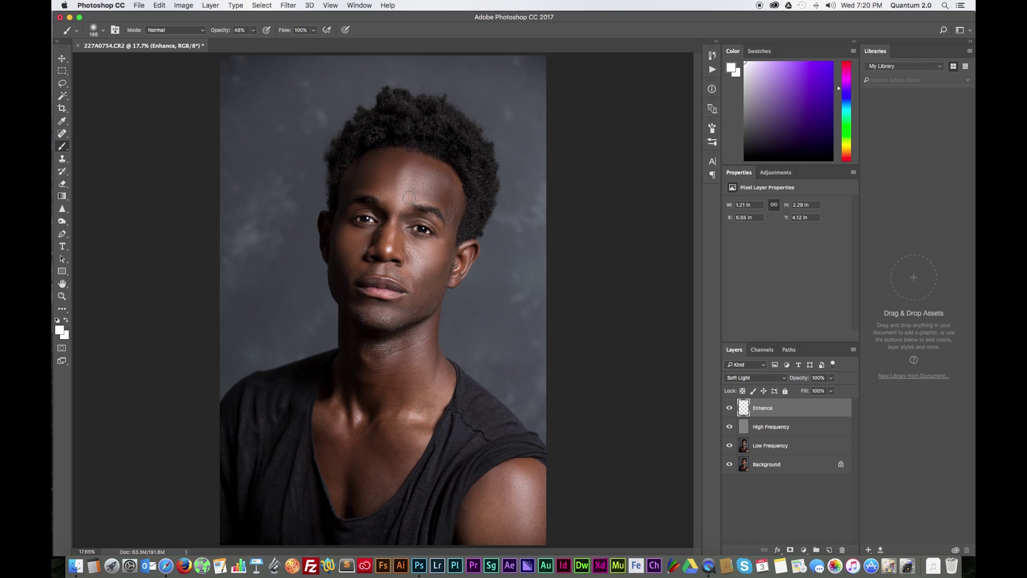
key(super+z)
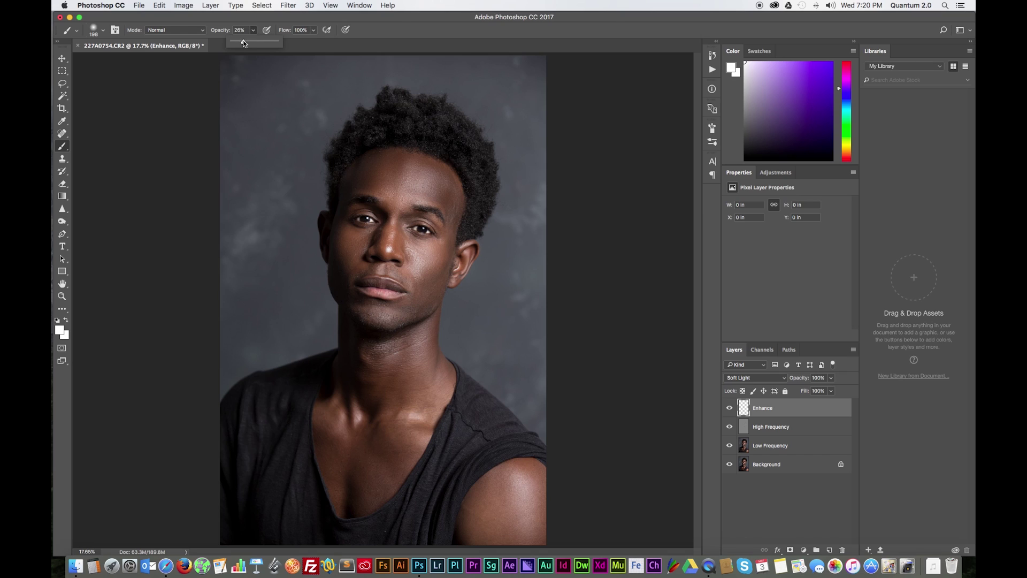
drag(243, 40, 242, 41)
click(402, 170)
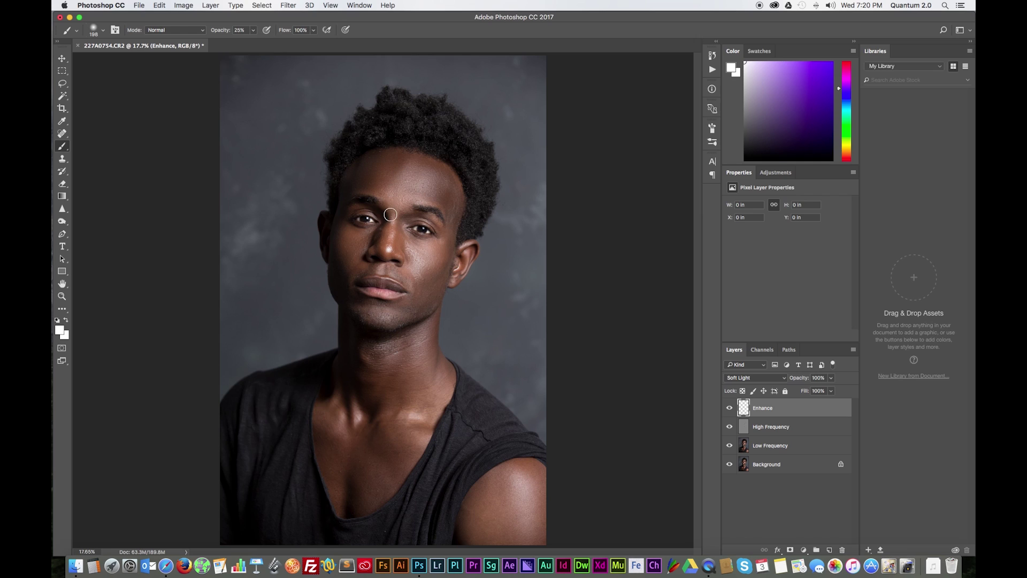
drag(390, 214, 403, 169)
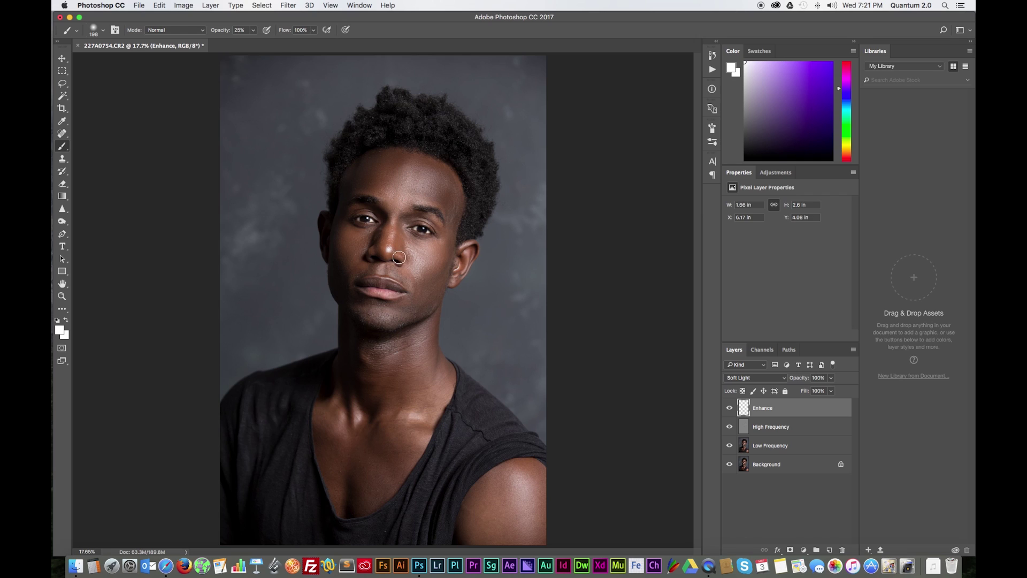
mouse_move(400, 258)
mouse_down()
mouse_move(410, 248)
mouse_move(427, 256)
mouse_move(348, 238)
mouse_move(362, 241)
mouse_up()
drag(405, 171, 393, 220)
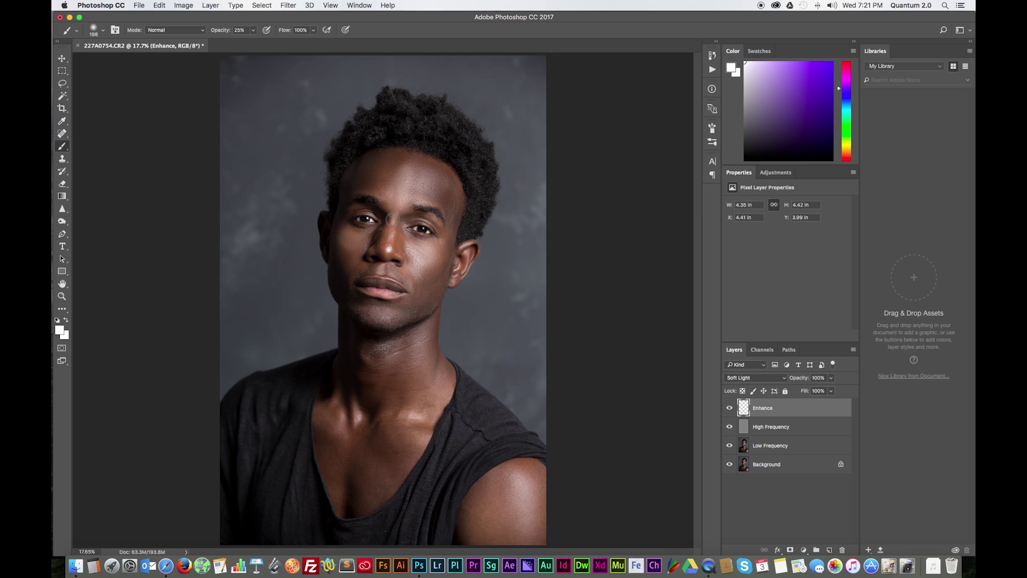
- Reduce the brush size to 81 px and paint finer white highlights on the nose bridge and chin
click(102, 29)
click(133, 57)
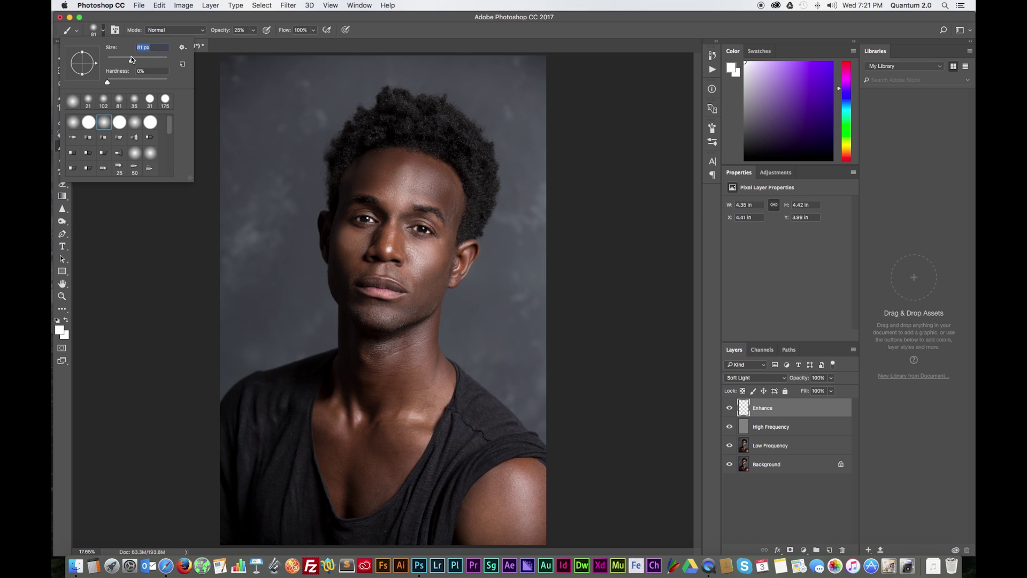
click(393, 220)
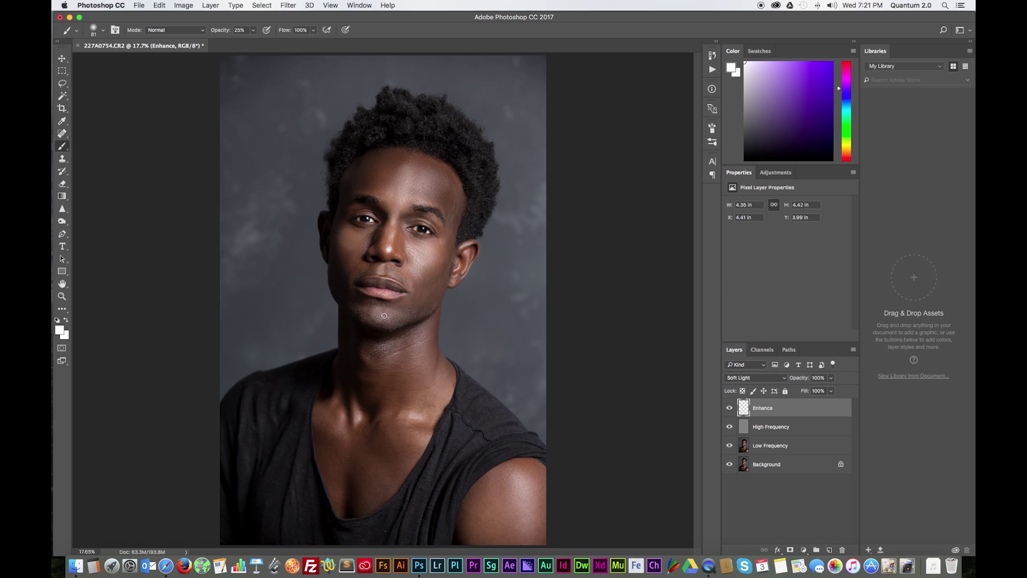
mouse_move(379, 311)
mouse_down()
mouse_move(369, 315)
mouse_move(378, 315)
mouse_up()
- Set the foreground color to black (#000000) for painting shadows
click(60, 330)
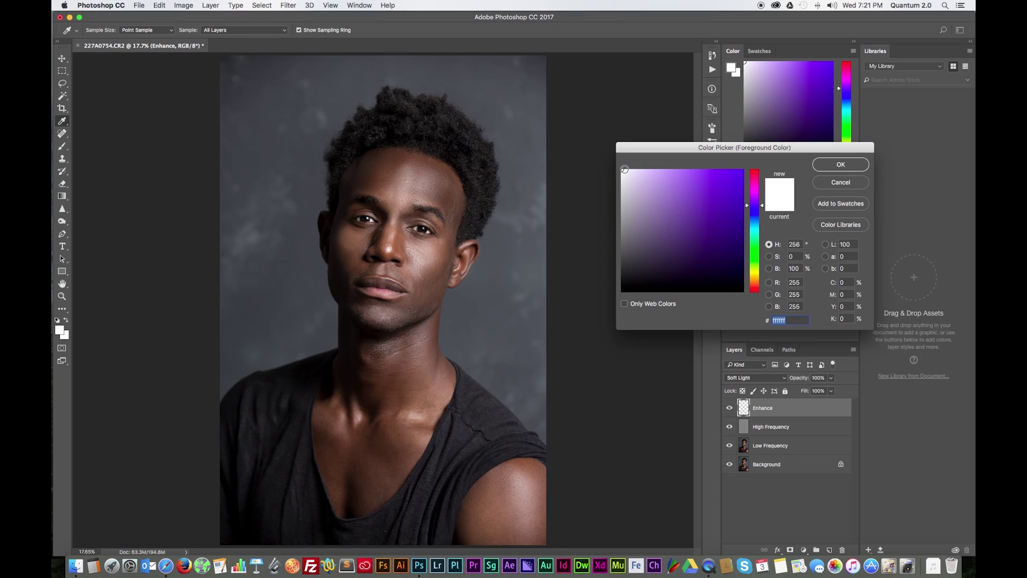
drag(624, 288, 600, 300)
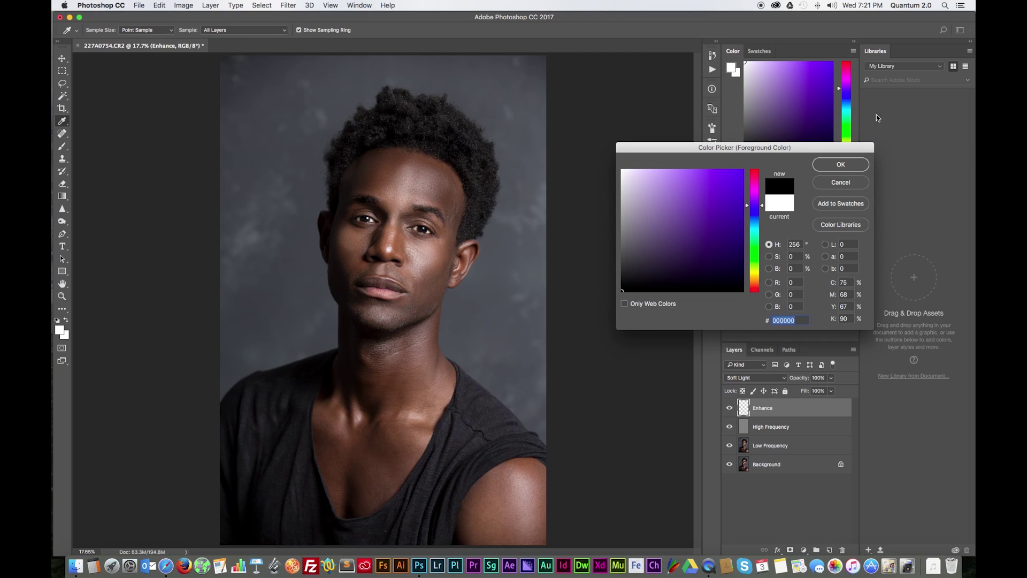
click(838, 166)
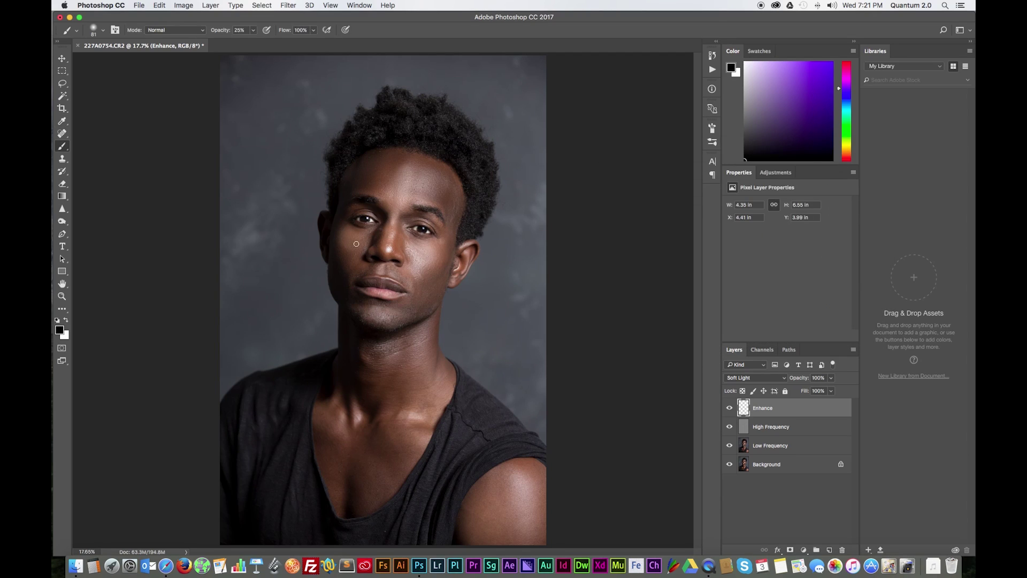
- Enlarge the soft brush to 172 px and start shading the shadow-side cheek
click(104, 30)
drag(129, 61, 138, 60)
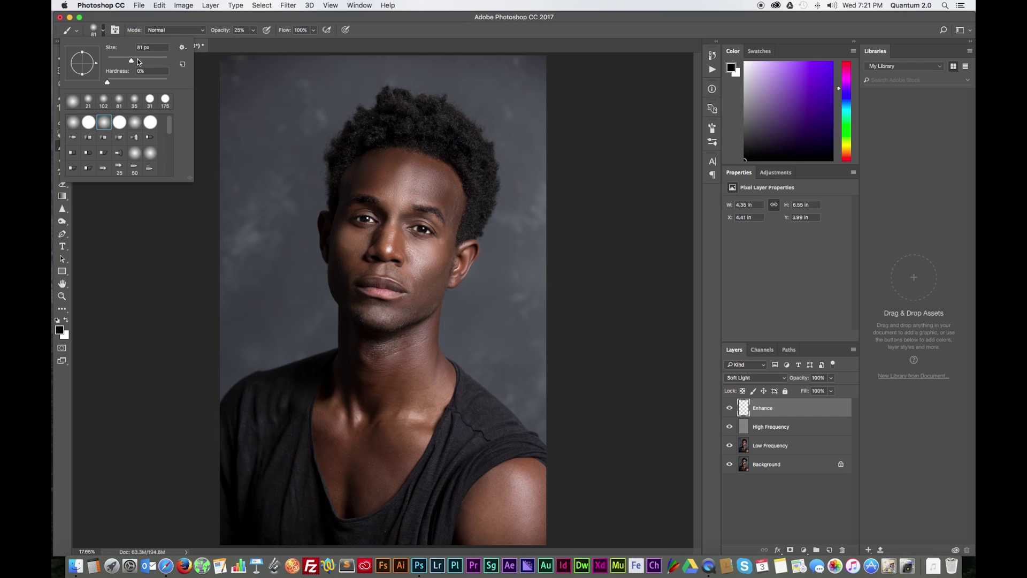
click(338, 246)
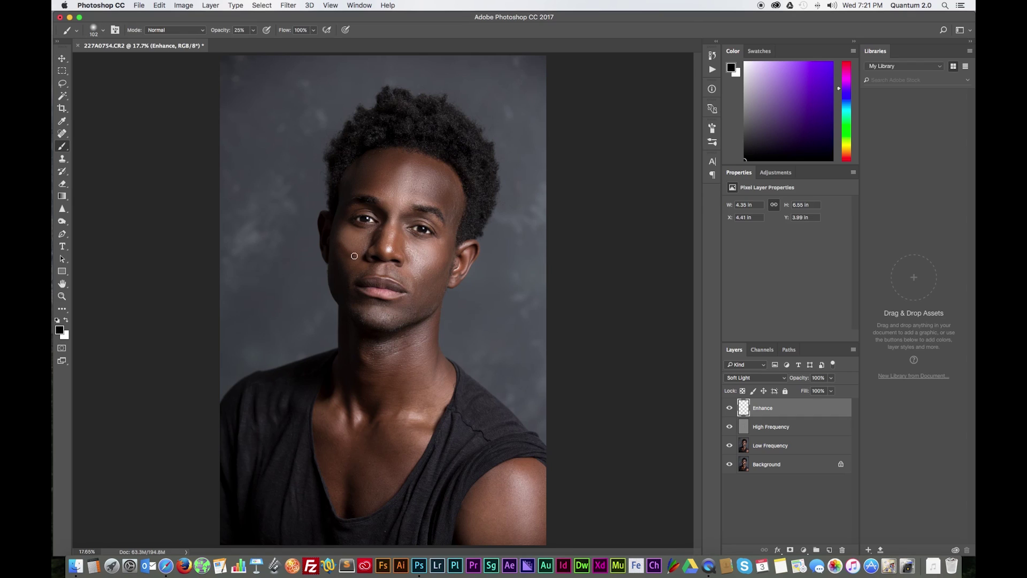
click(104, 30)
drag(137, 61, 148, 60)
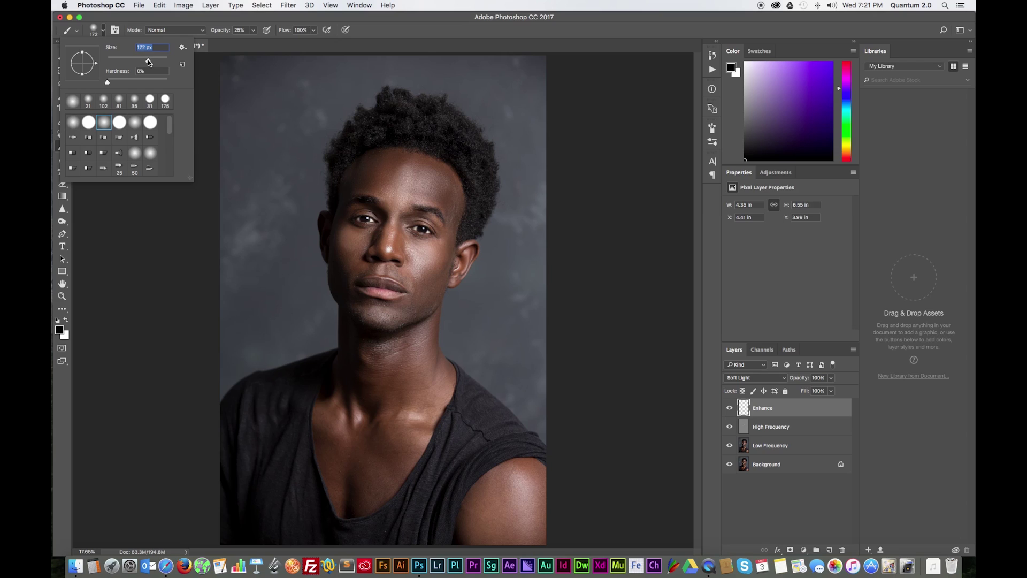
click(337, 249)
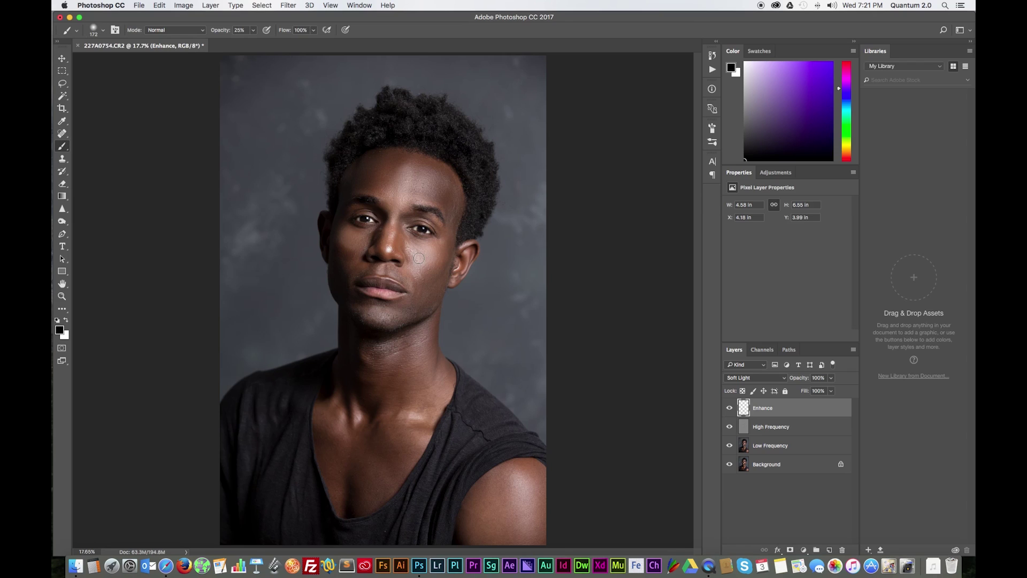
- Paint black contour shading along both cheeks and the side of the nose, undoing the unwanted strokes
drag(423, 261, 437, 263)
key(super+z)
drag(342, 261, 339, 273)
mouse_move(423, 272)
mouse_down()
mouse_move(439, 274)
mouse_move(427, 276)
mouse_up()
mouse_move(437, 233)
mouse_down()
mouse_move(440, 194)
mouse_move(449, 197)
mouse_move(450, 230)
mouse_up()
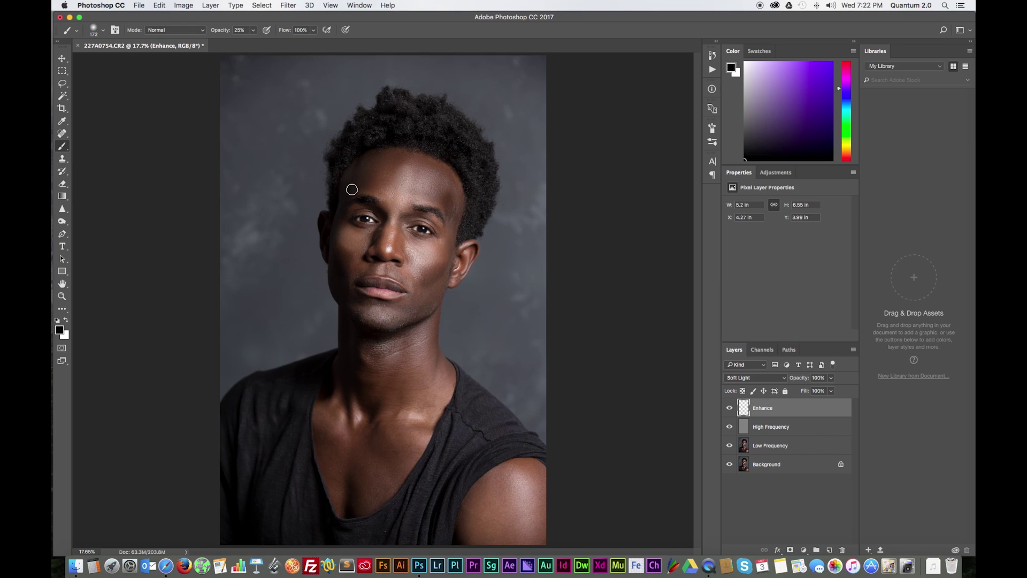
key(super+z)
drag(397, 241, 400, 255)
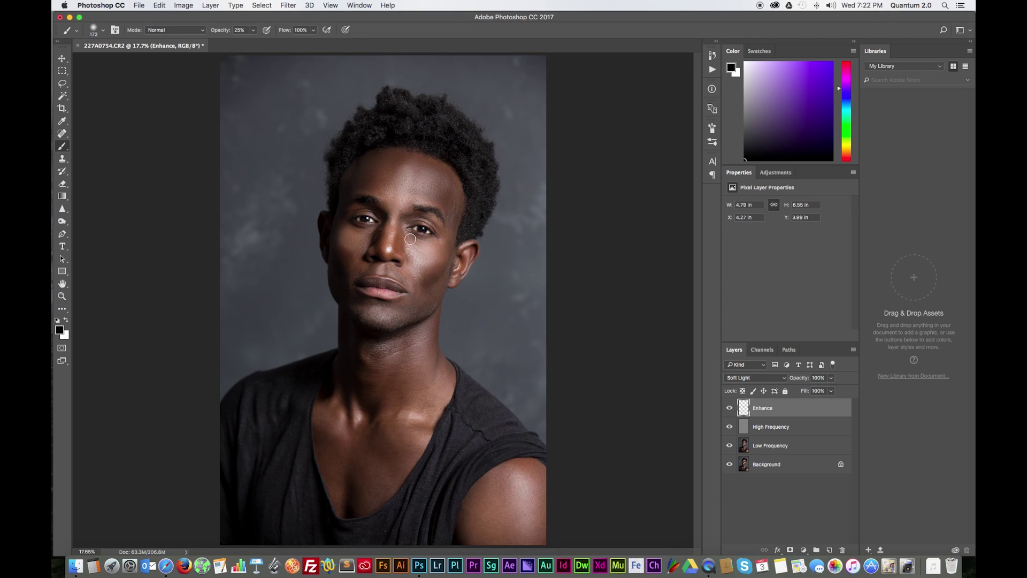
- Lower the Enhance layer's opacity to 41% and keep that layer selected
click(832, 378)
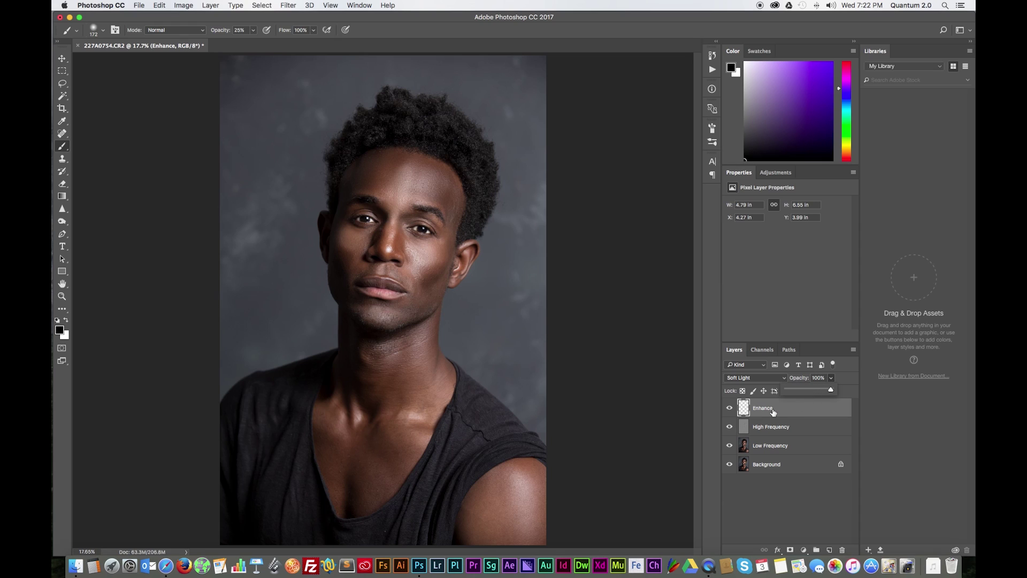
click(806, 390)
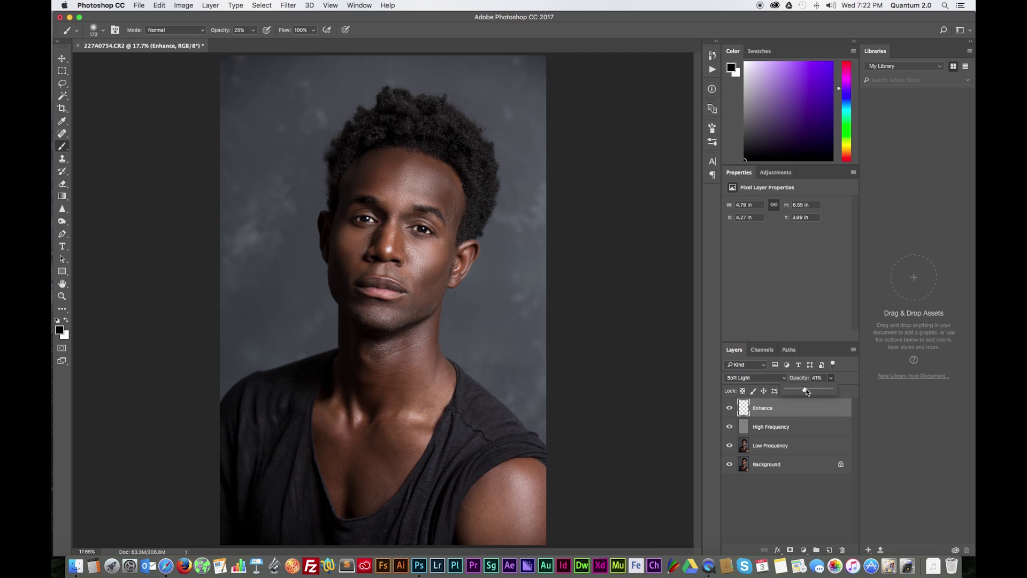
click(801, 504)
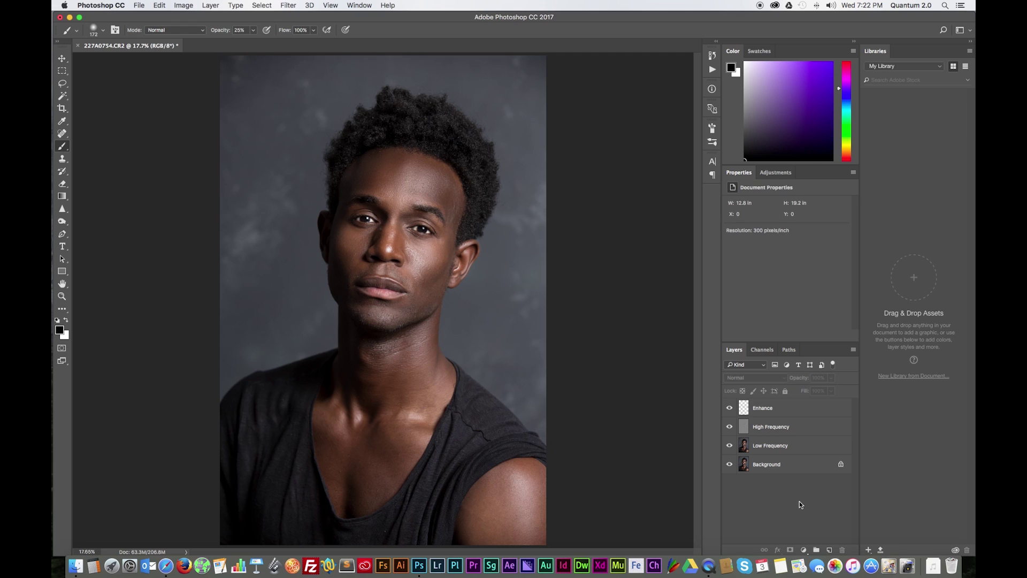
click(776, 407)
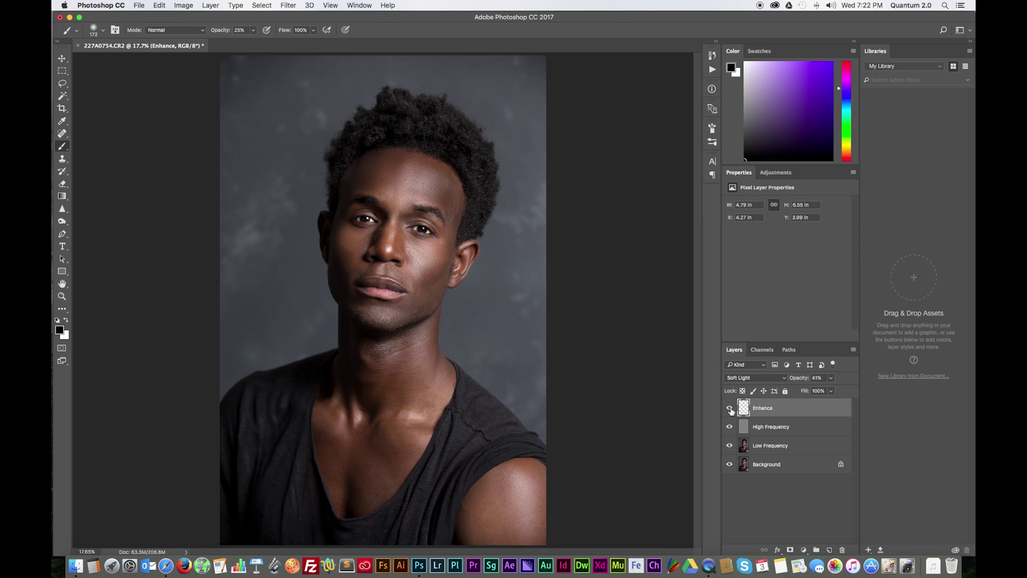
- Compare the portrait with and without the painted highlights and shadows by toggling the Enhance layer's visibility, leaving it shown
click(731, 409)
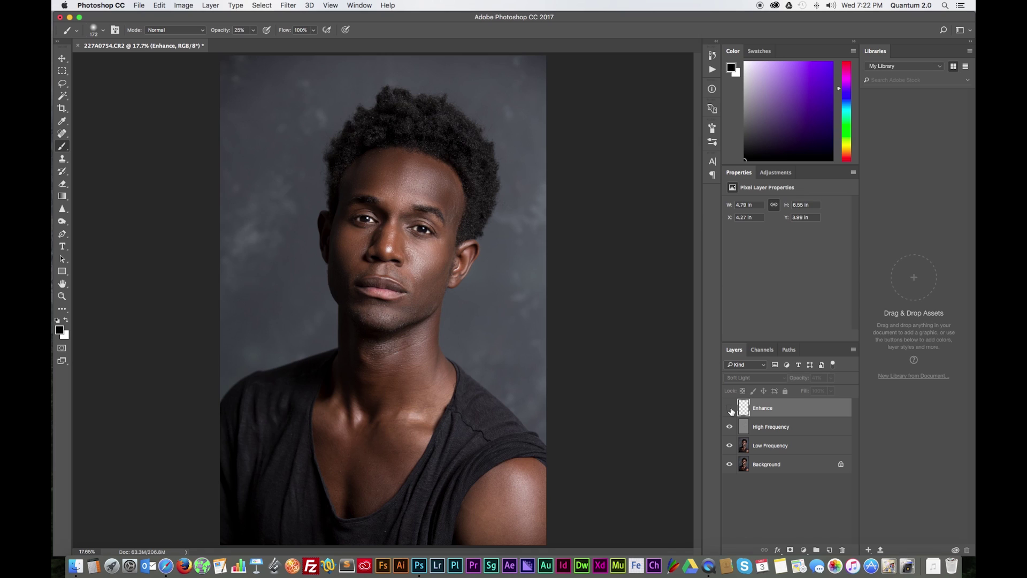
click(731, 410)
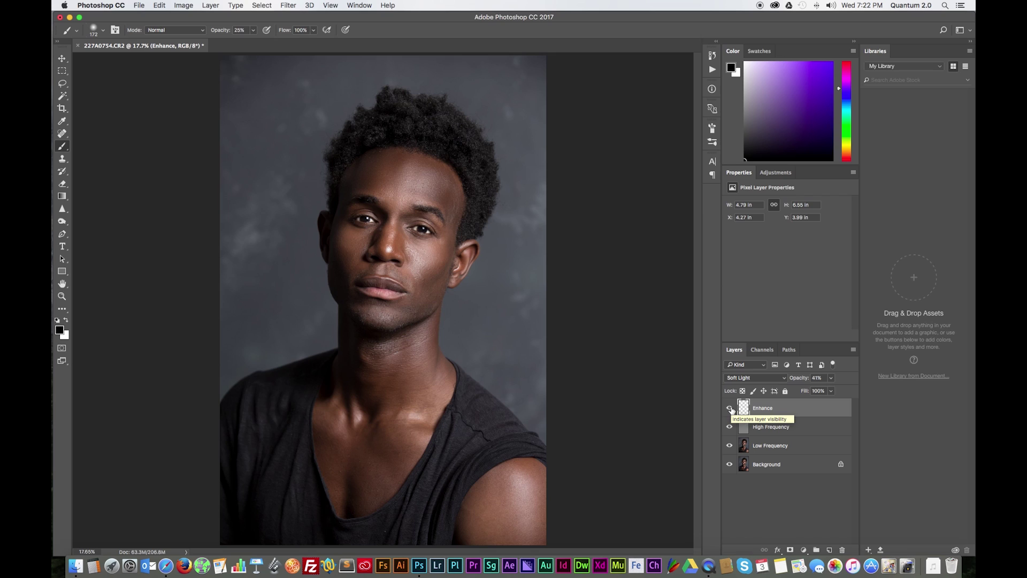
click(730, 408)
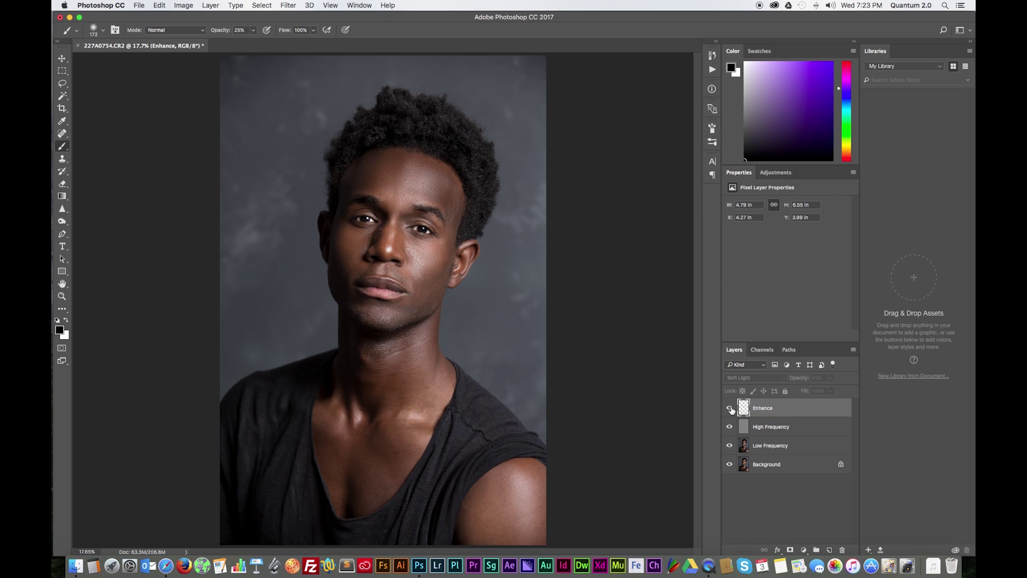
click(730, 410)
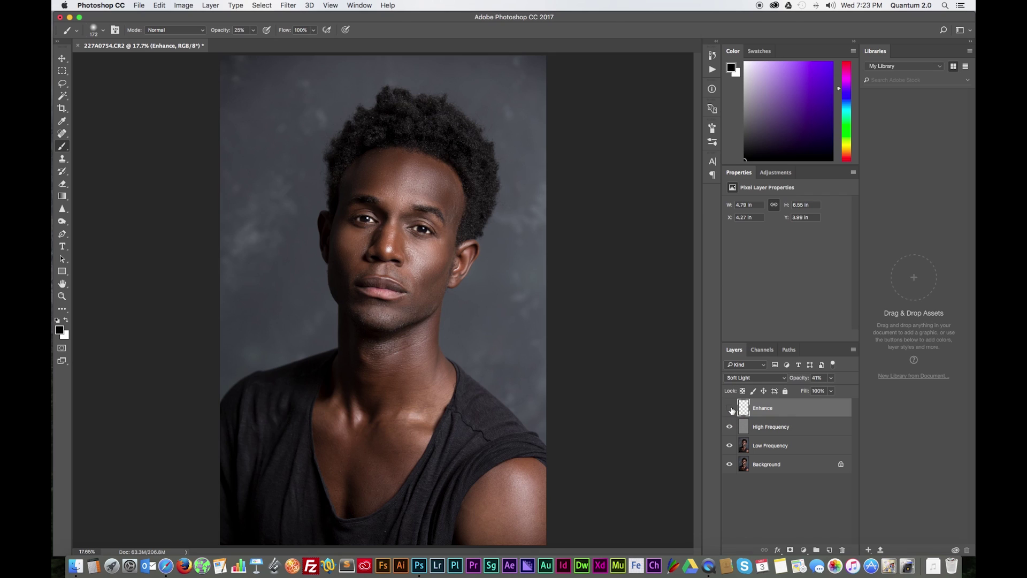
click(731, 410)
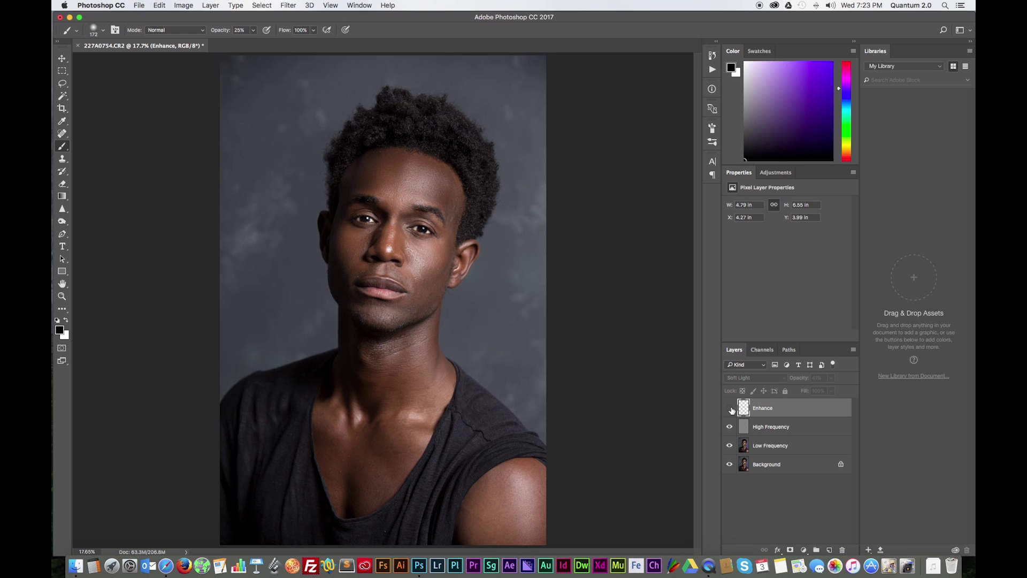
click(731, 409)
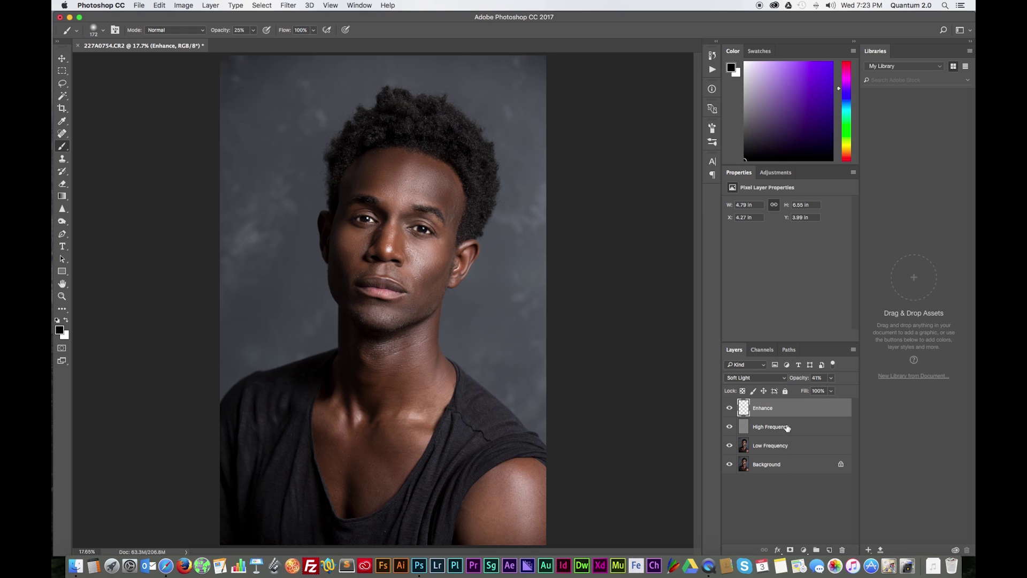